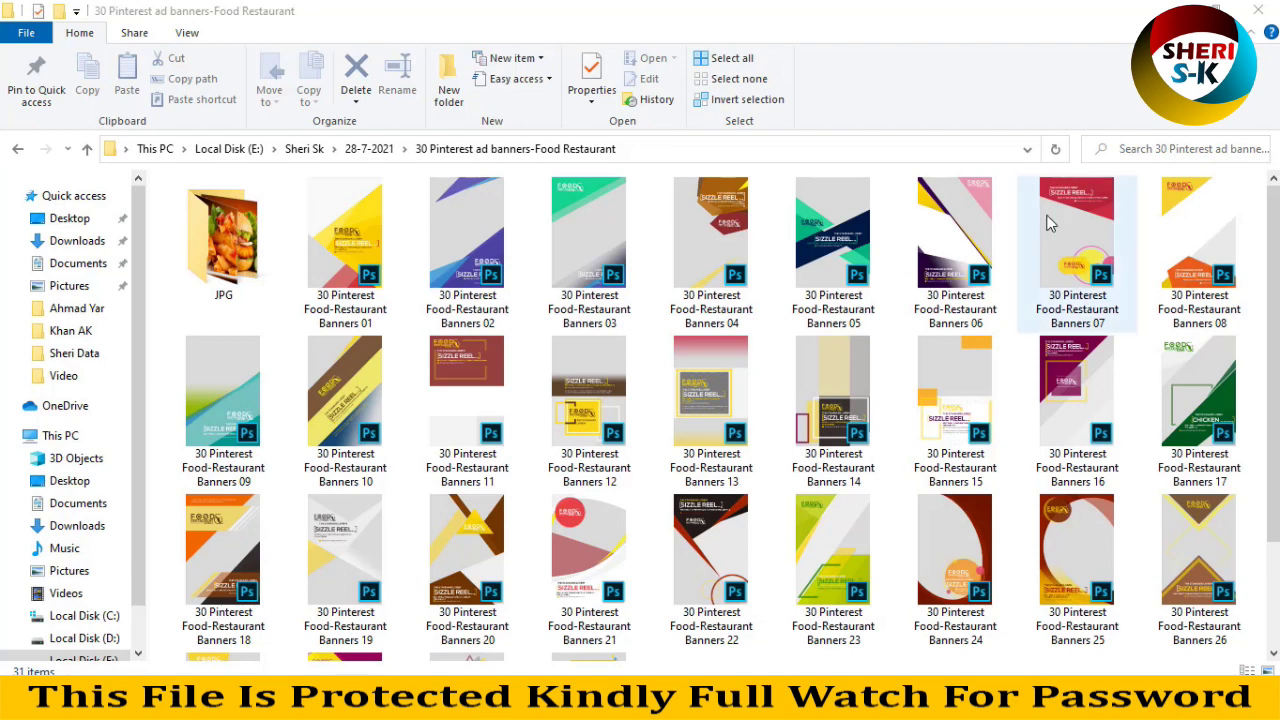
Look over the food photos in the JPG folder, then return to the banner templates folder
{"action": "scroll", "coordinate": [855, 372], "scroll_direction": "down", "scroll_amount": 2}
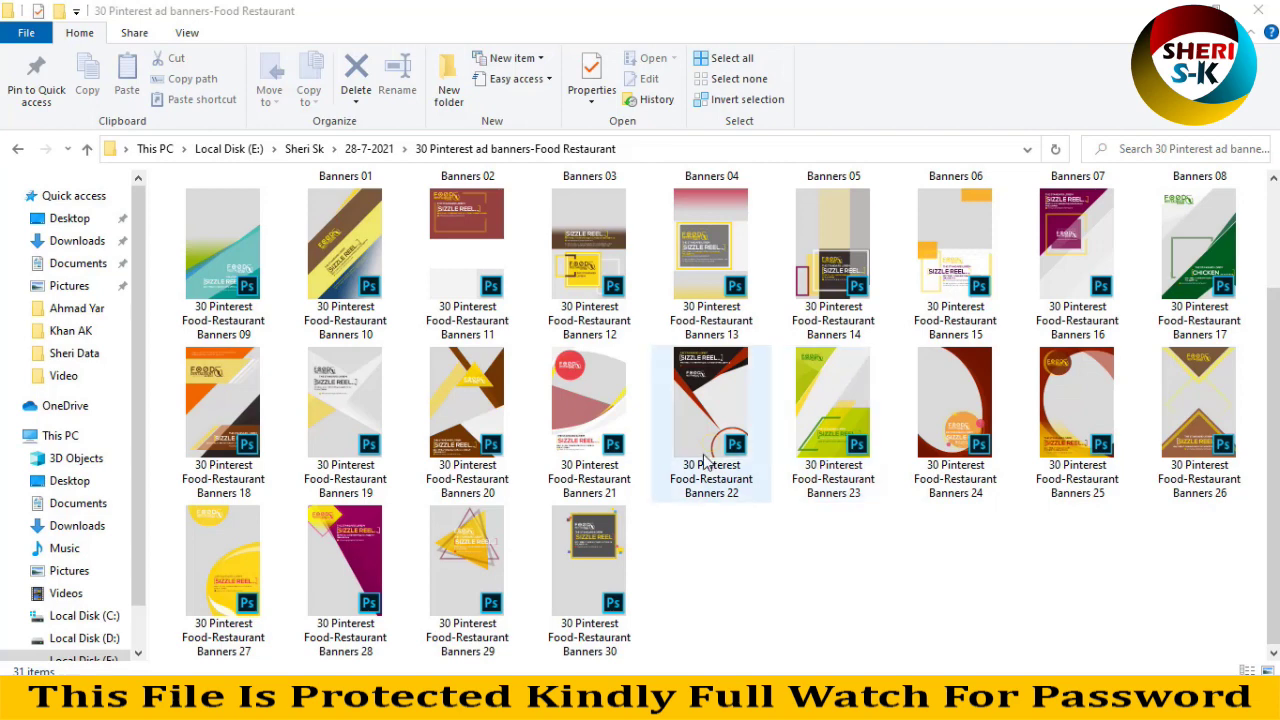
{"action": "scroll", "coordinate": [711, 390], "scroll_direction": "up", "scroll_amount": 2}
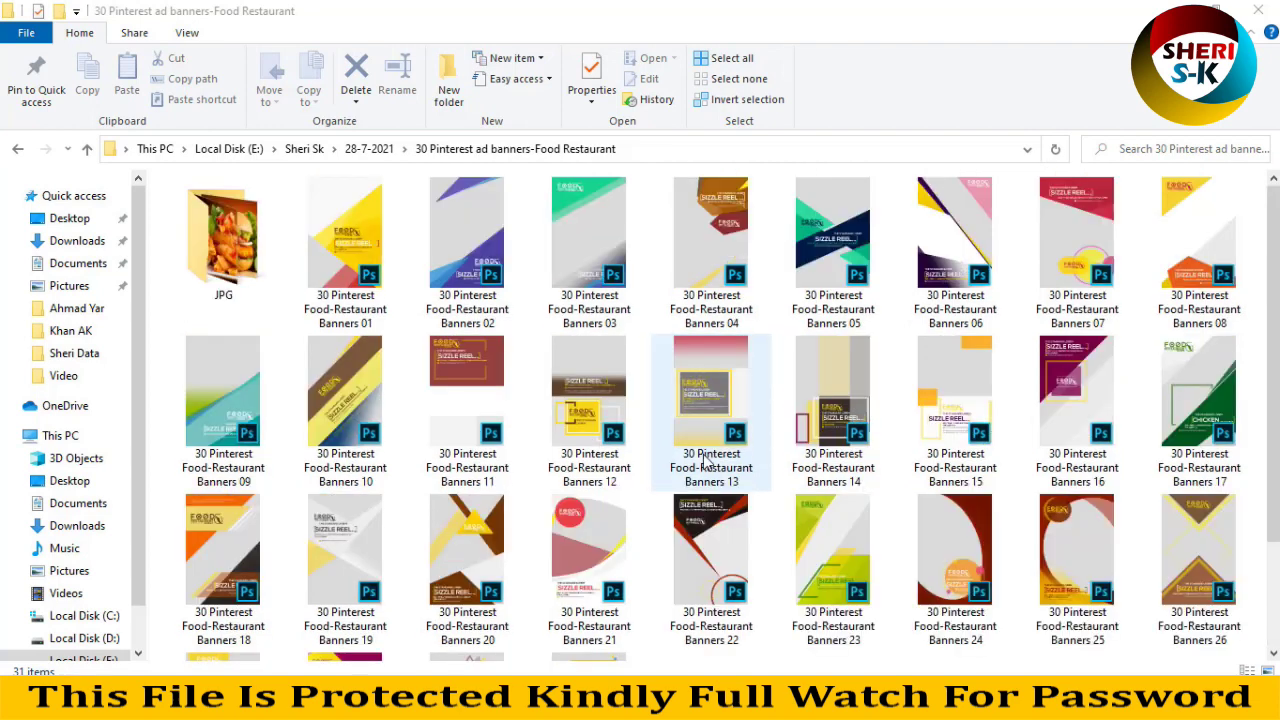
{"action": "double_click", "coordinate": [228, 250]}
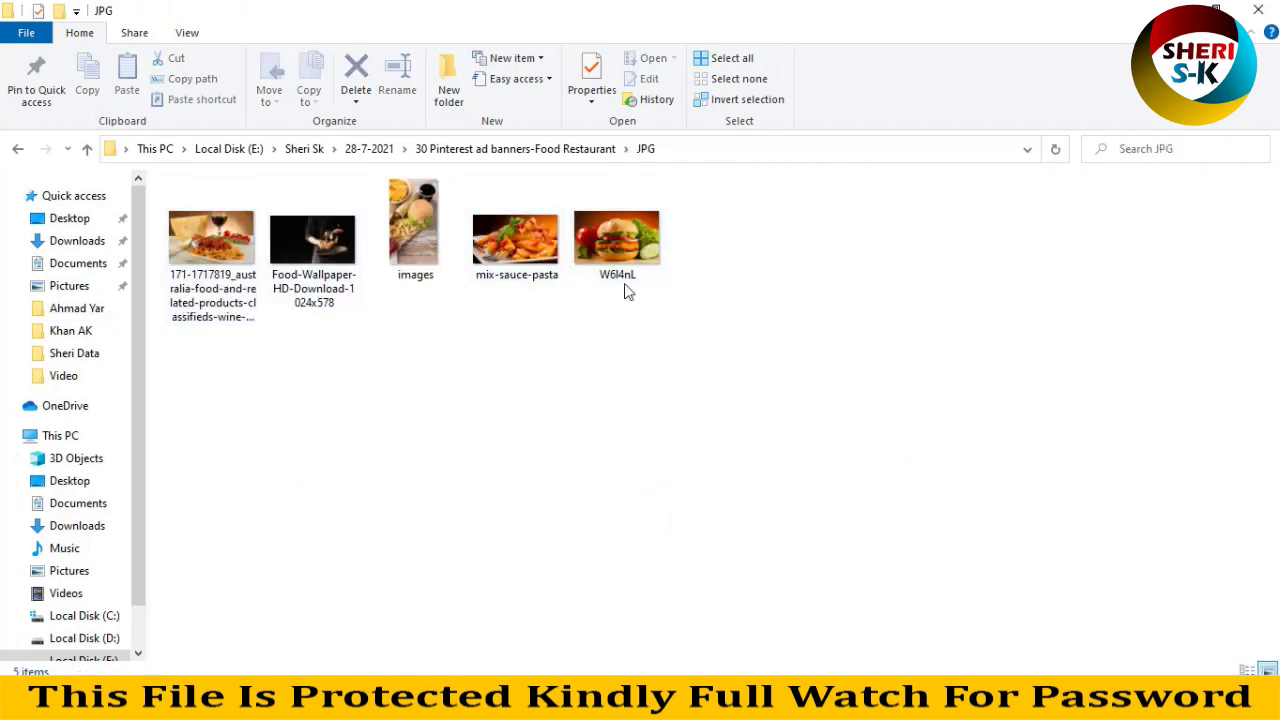
{"action": "left_click", "coordinate": [18, 148]}
Open '30 Pinterest Food-Restaurant Banners 07' in Photoshop
{"action": "scroll", "coordinate": [415, 360], "scroll_direction": "down", "scroll_amount": 2}
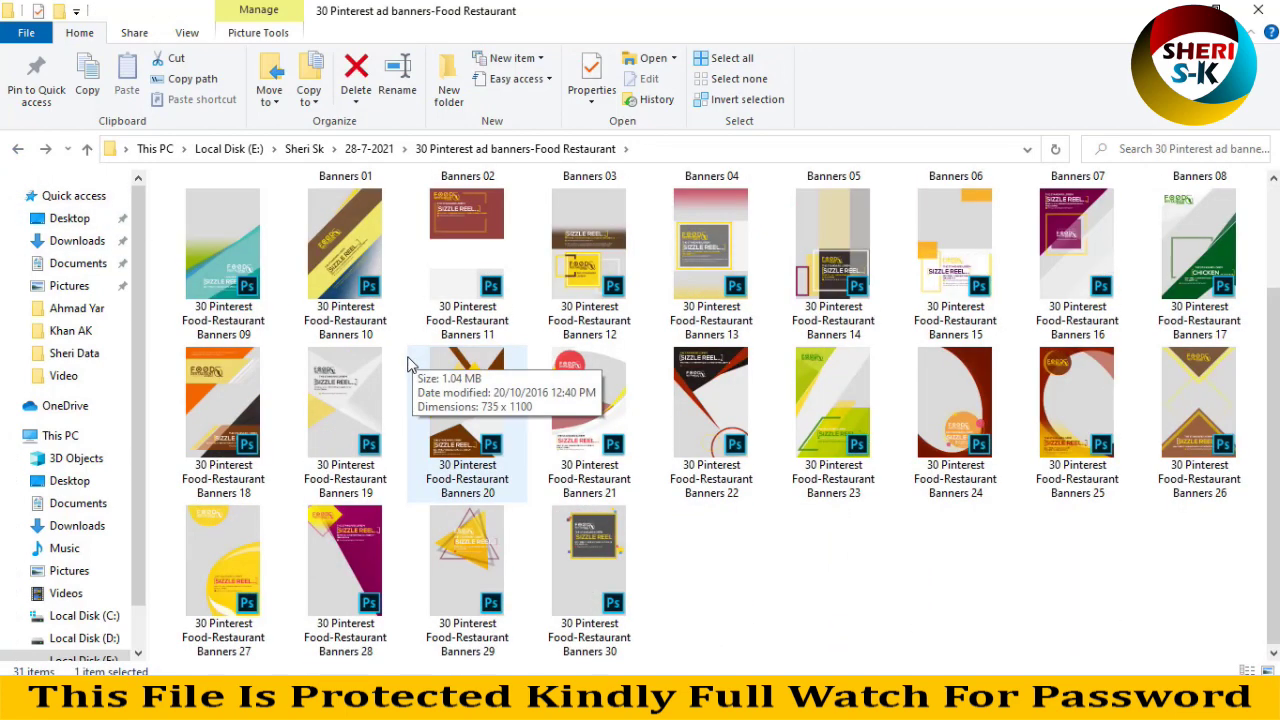
{"action": "scroll", "coordinate": [848, 363], "scroll_direction": "up", "scroll_amount": 2}
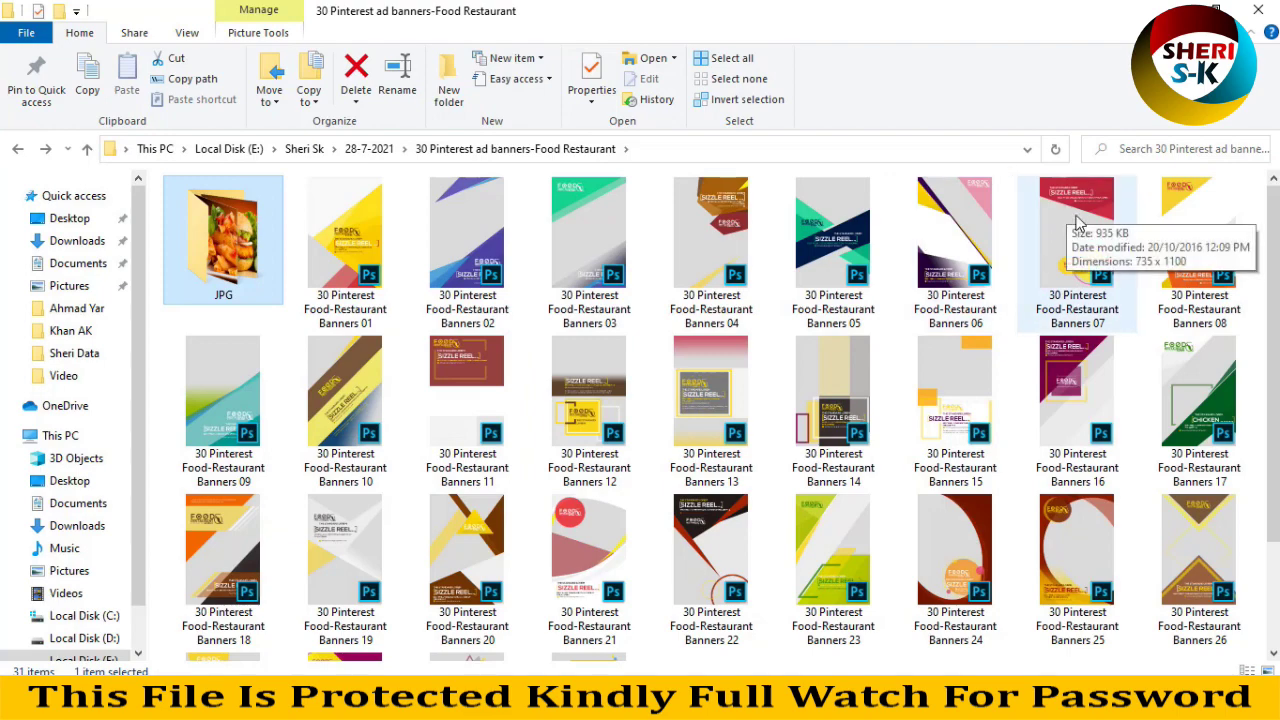
{"action": "left_click_drag", "start_coordinate": [1068, 222], "coordinate": [519, 148]}
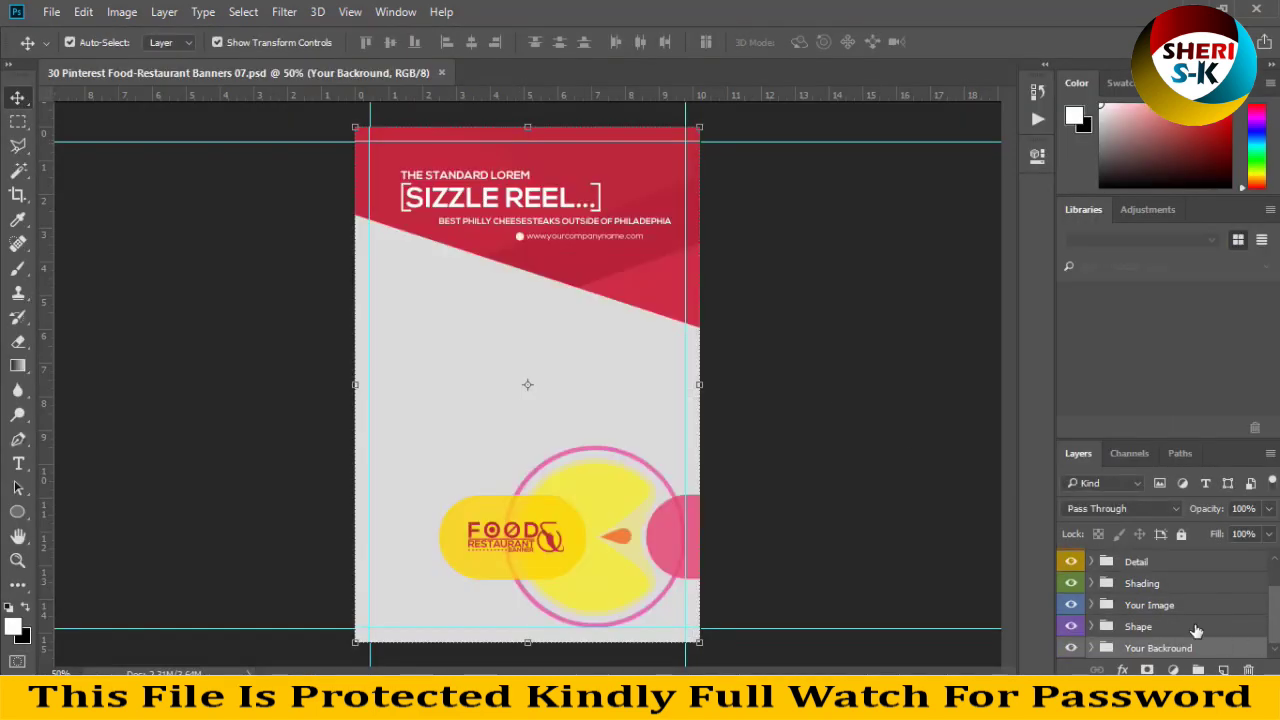
Inspect the banner's Your Logo, Tagline, Detail, Shading, Your Image and Shape layers
{"action": "scroll", "coordinate": [1195, 618], "scroll_direction": "up", "scroll_amount": 2}
{"action": "left_click", "coordinate": [1167, 566]}
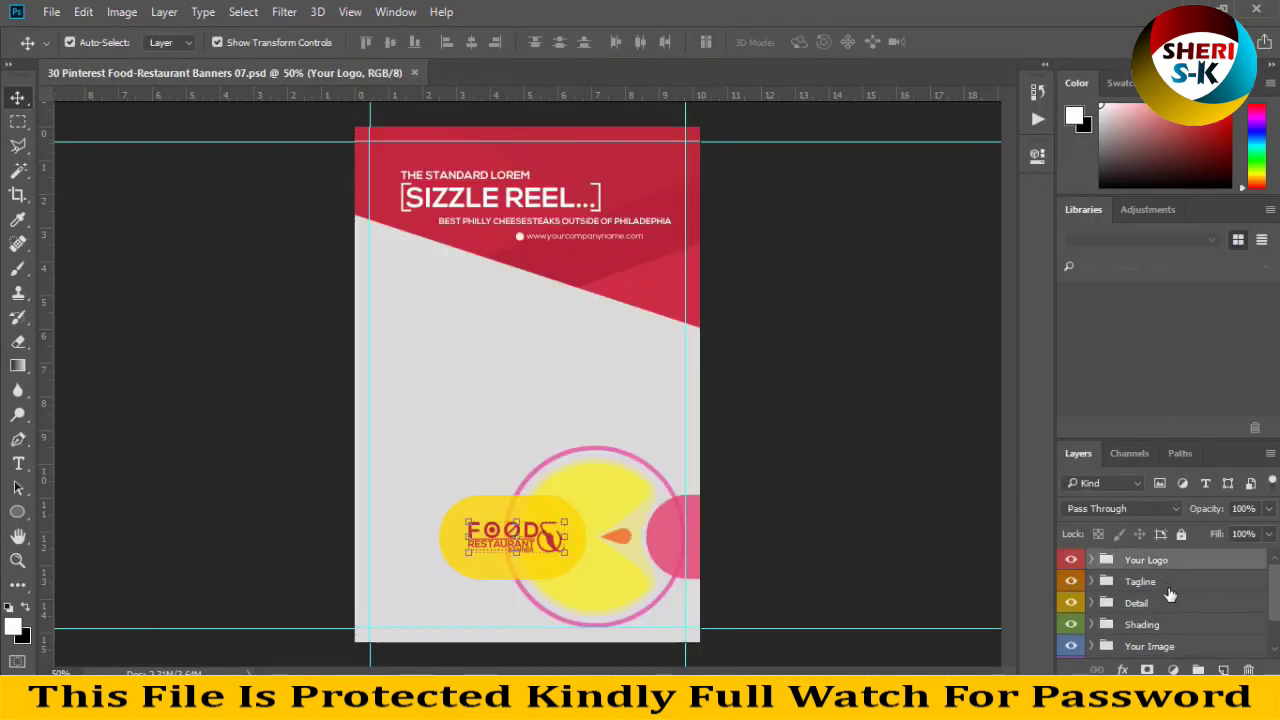
{"action": "left_click", "coordinate": [1167, 583]}
{"action": "left_click", "coordinate": [1158, 603]}
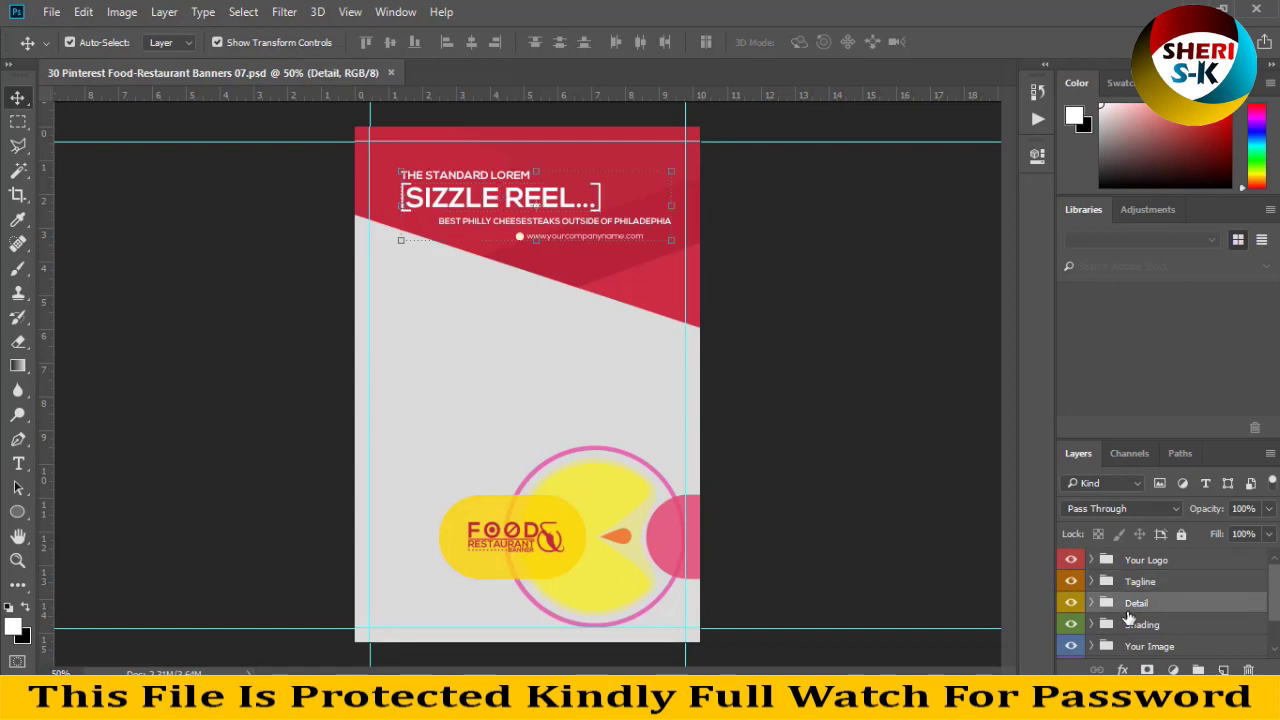
{"action": "left_click", "coordinate": [1152, 568]}
{"action": "left_click", "coordinate": [1186, 588]}
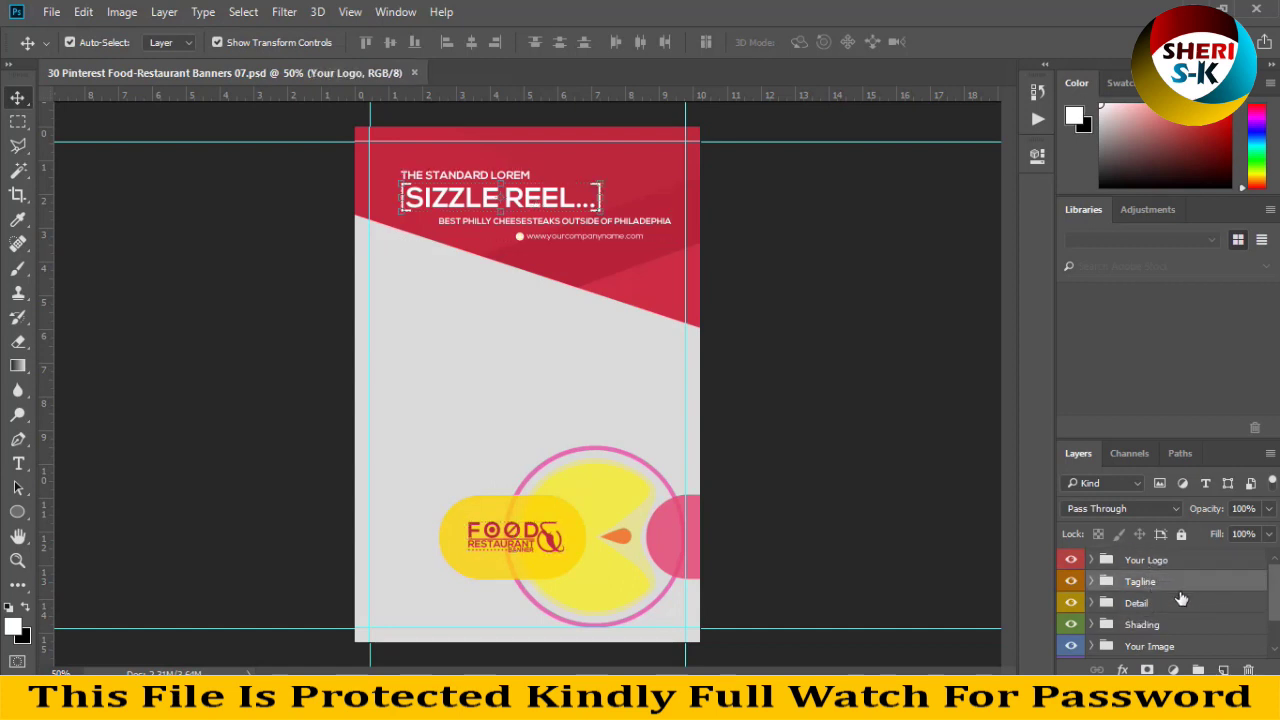
{"action": "left_click", "coordinate": [1174, 605]}
{"action": "left_click", "coordinate": [1168, 626]}
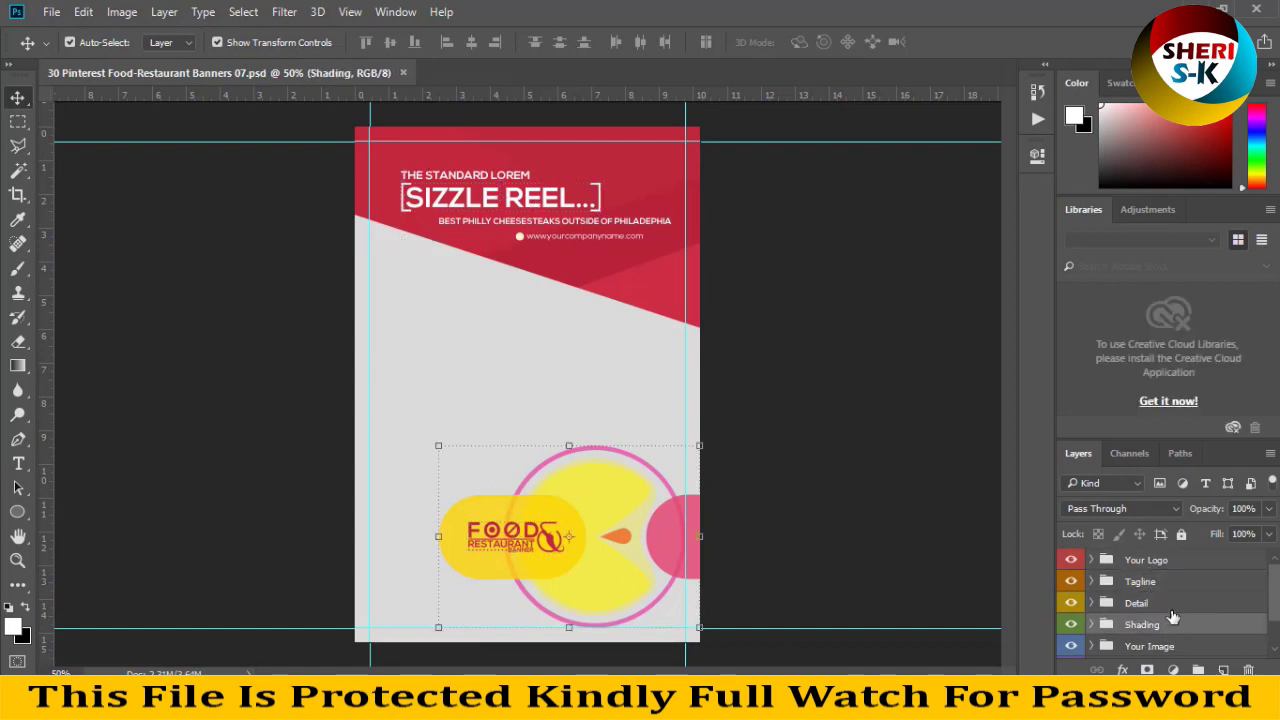
{"action": "scroll", "coordinate": [1172, 613], "scroll_direction": "down", "scroll_amount": 1}
{"action": "left_click", "coordinate": [1174, 626]}
{"action": "left_click", "coordinate": [1168, 646]}
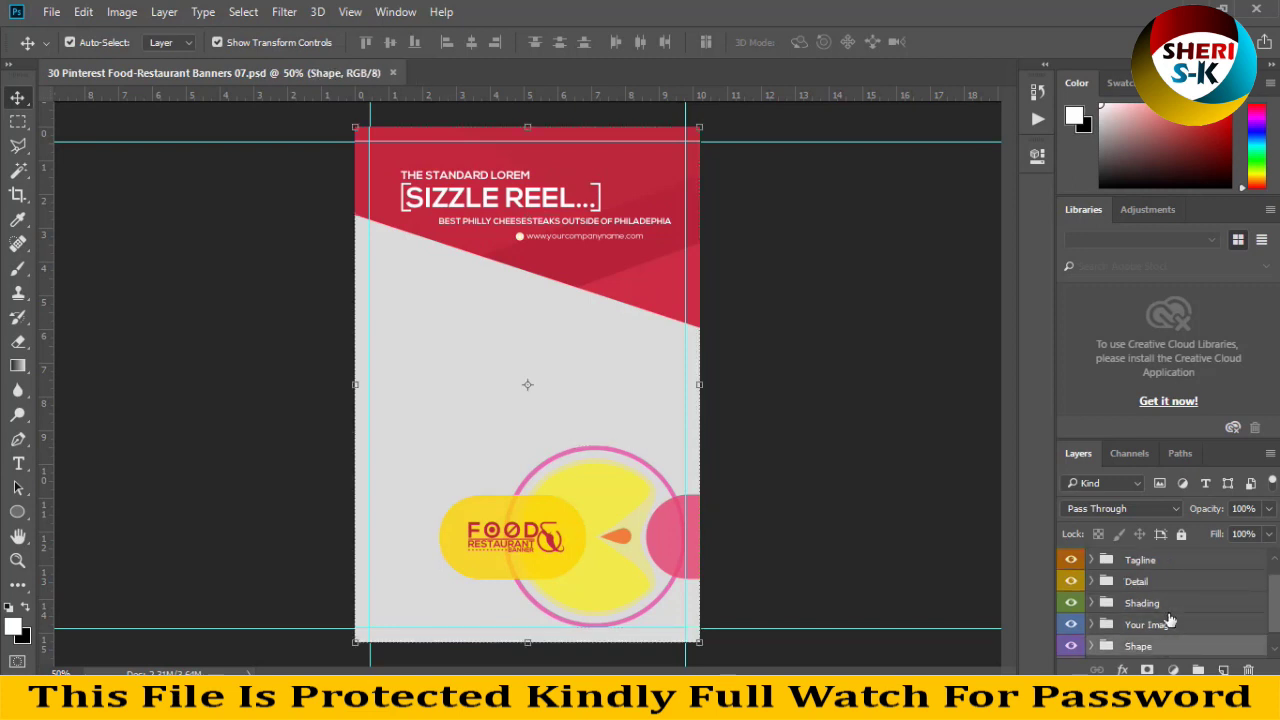
{"action": "scroll", "coordinate": [1162, 610], "scroll_direction": "up", "scroll_amount": 1}
Set the header shape fill to #921f1f, then select the Your Image 1(Replace) placeholder
{"action": "left_click", "coordinate": [1146, 566]}
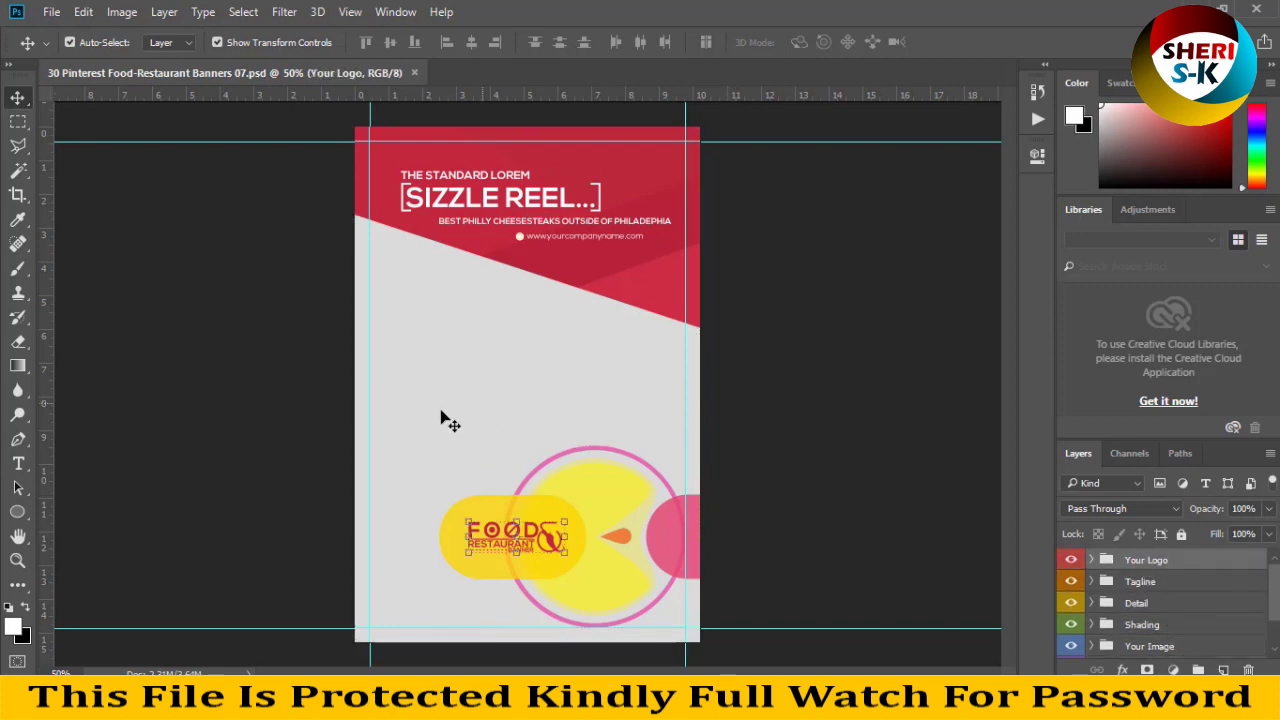
{"action": "left_click", "coordinate": [583, 355]}
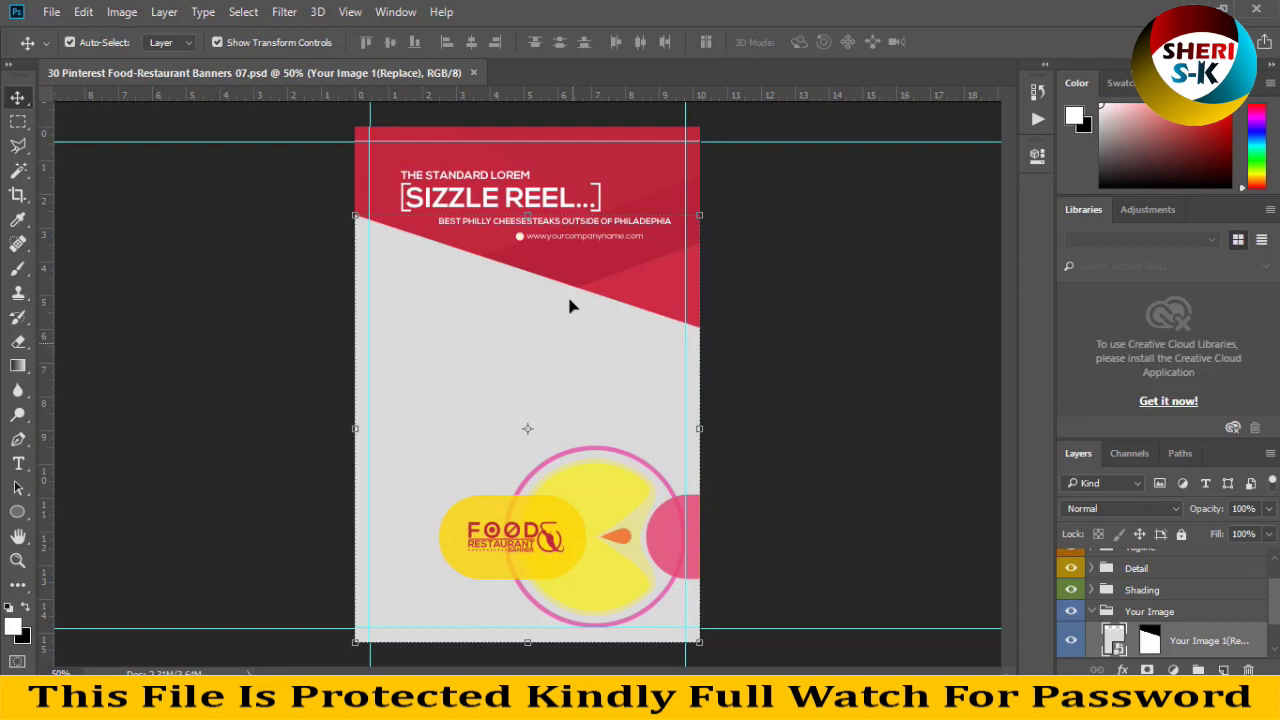
{"action": "left_click", "coordinate": [633, 180]}
{"action": "scroll", "coordinate": [1108, 648], "scroll_direction": "down", "scroll_amount": 1}
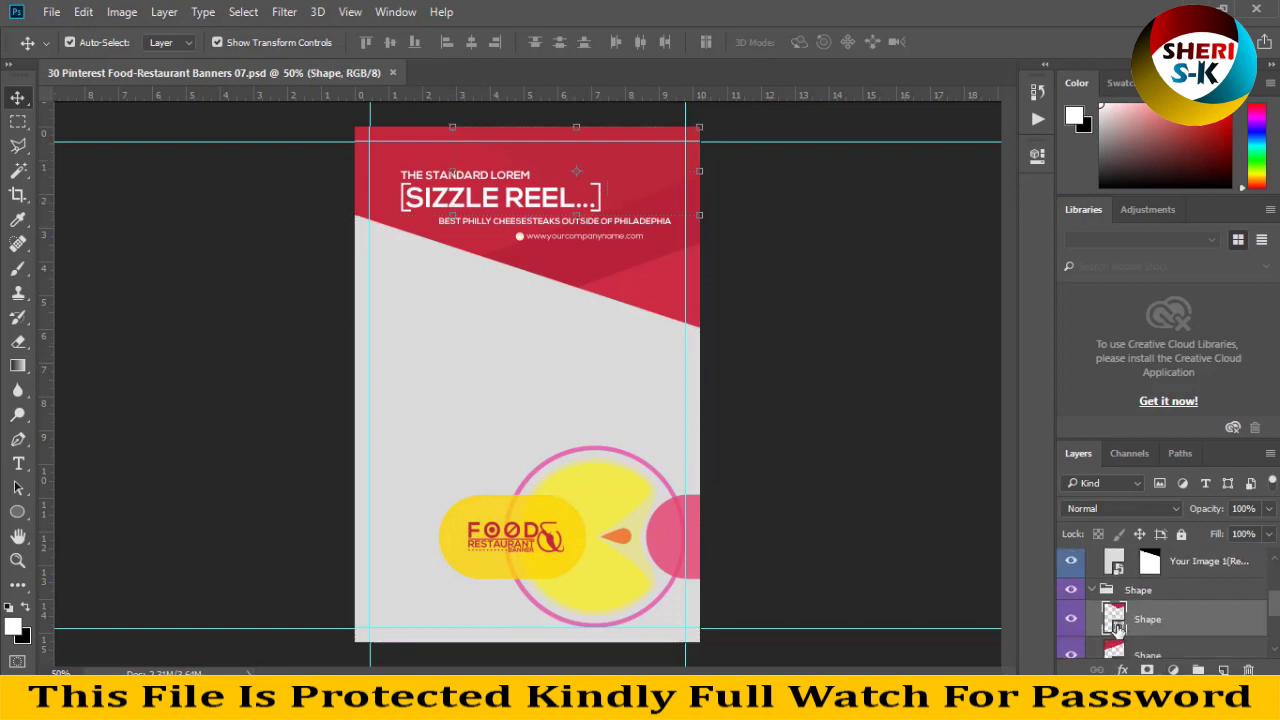
{"action": "double_click", "coordinate": [1117, 627]}
{"action": "left_click", "coordinate": [883, 392]}
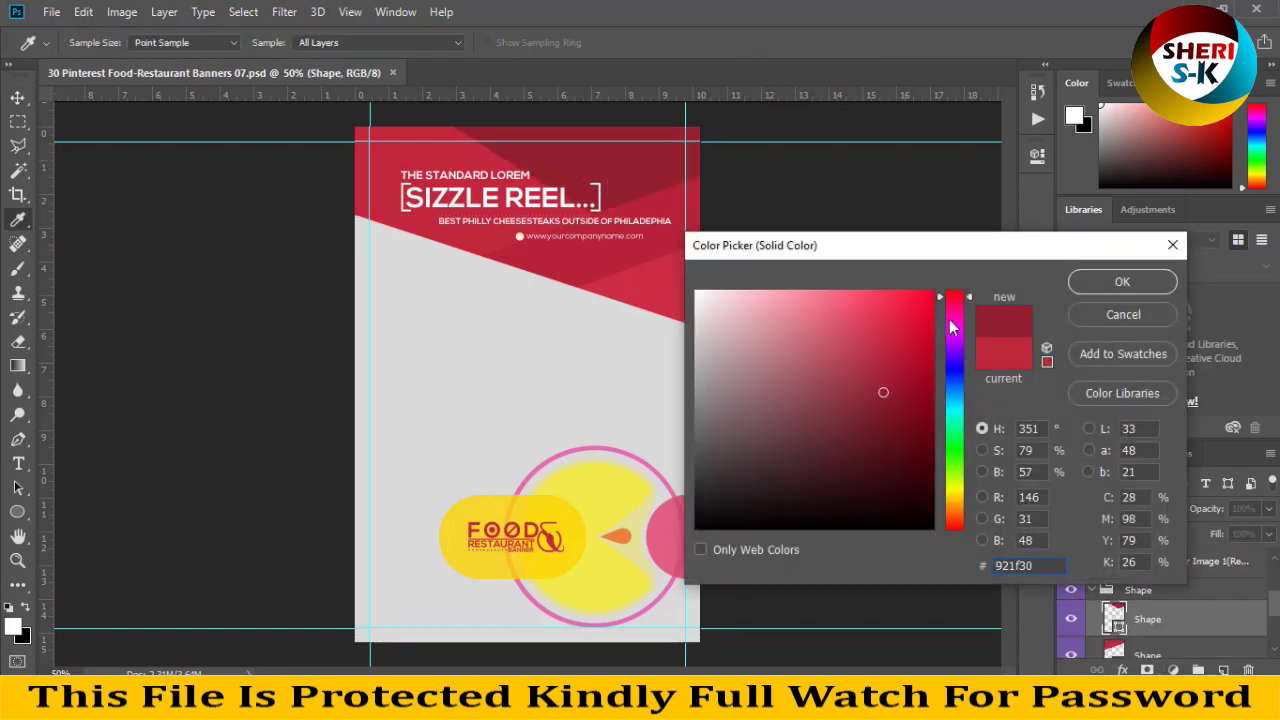
{"action": "left_click_drag", "start_coordinate": [951, 328], "coordinate": [968, 539]}
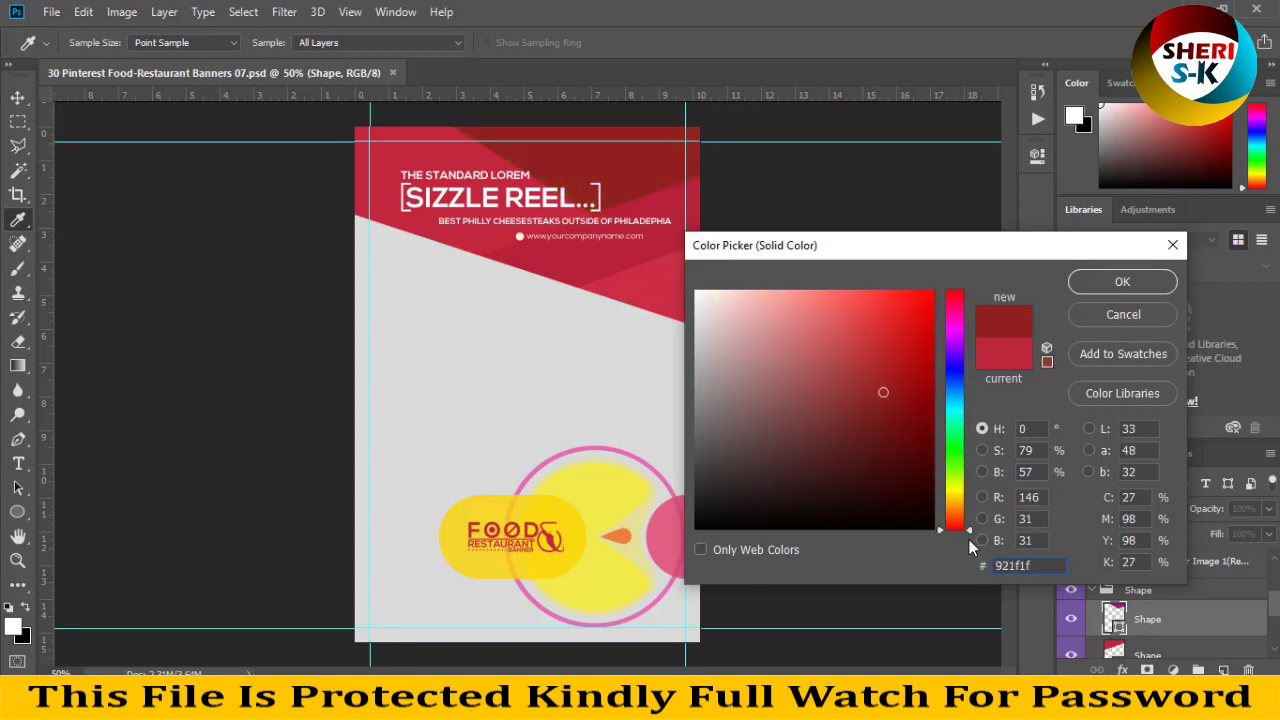
{"action": "left_click", "coordinate": [1122, 284]}
{"action": "key", "text": "v"}
{"action": "left_click", "coordinate": [543, 374]}
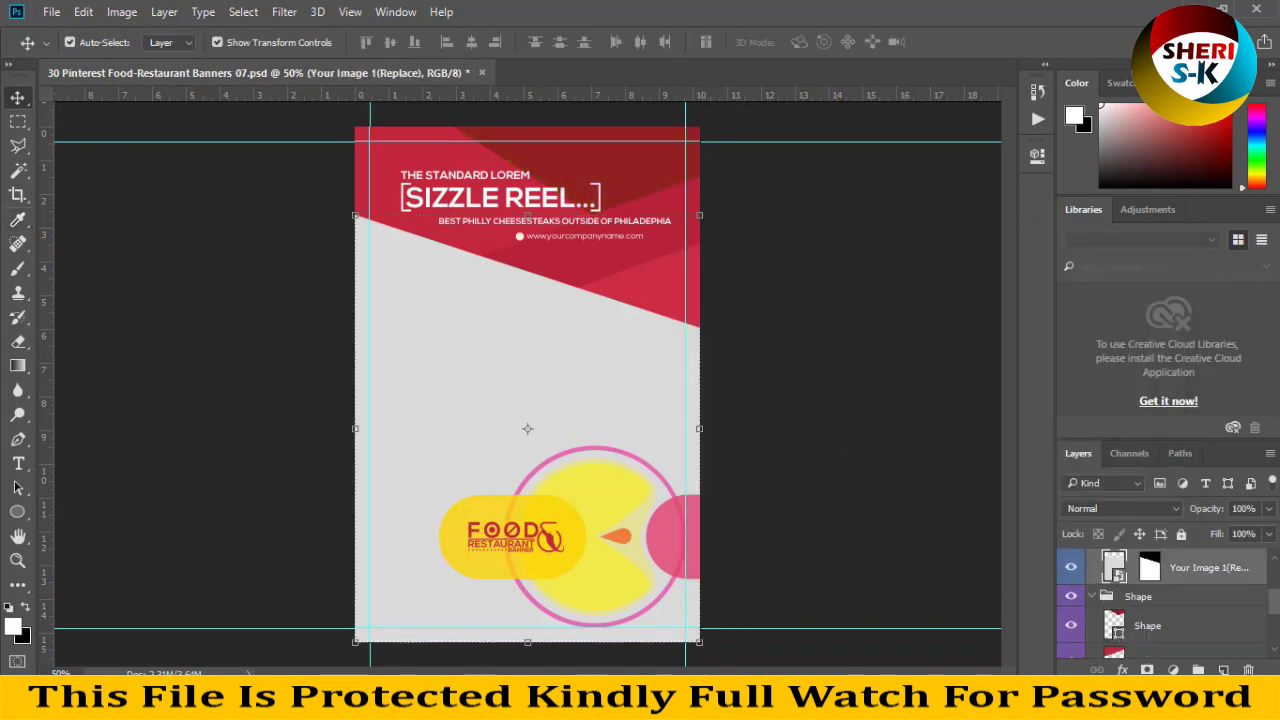
{"action": "key", "text": "alt+Tab"}
Try placing the burger photo on the banner, then undo it and close the burger document
{"action": "double_click", "coordinate": [224, 240]}
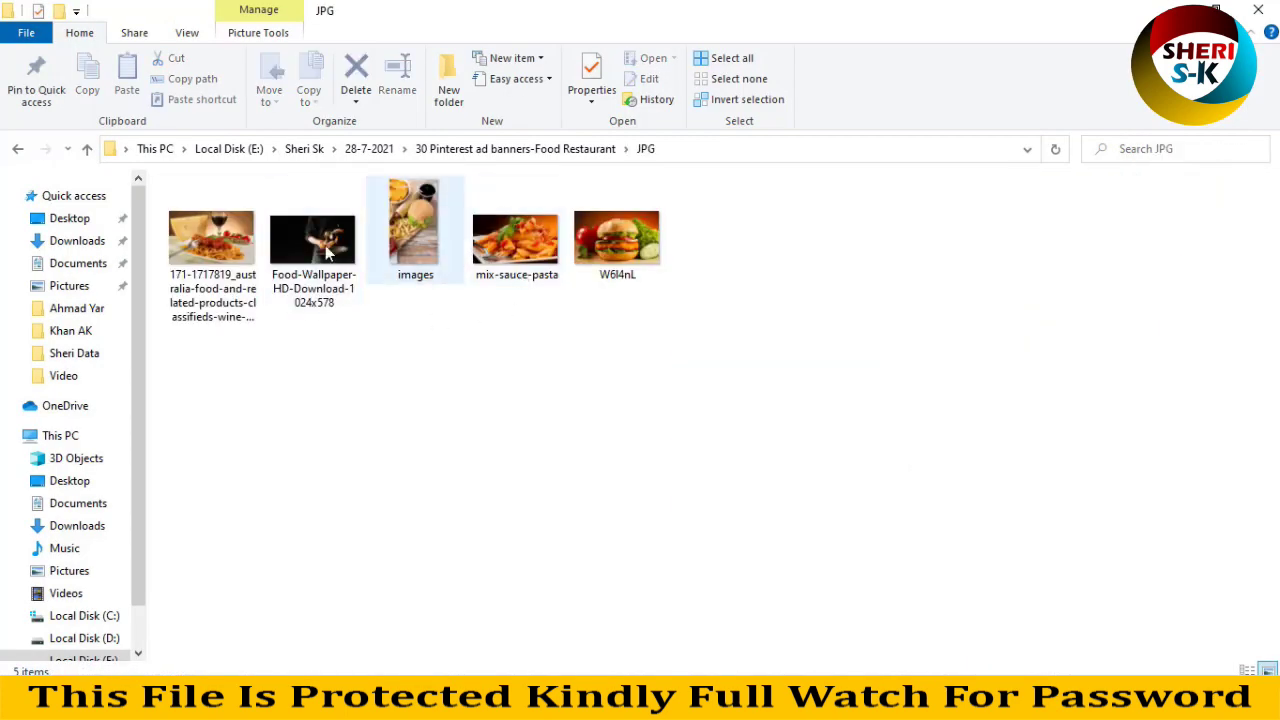
{"action": "left_click_drag", "start_coordinate": [405, 233], "coordinate": [751, 196]}
{"action": "left_click_drag", "start_coordinate": [773, 281], "coordinate": [443, 380]}
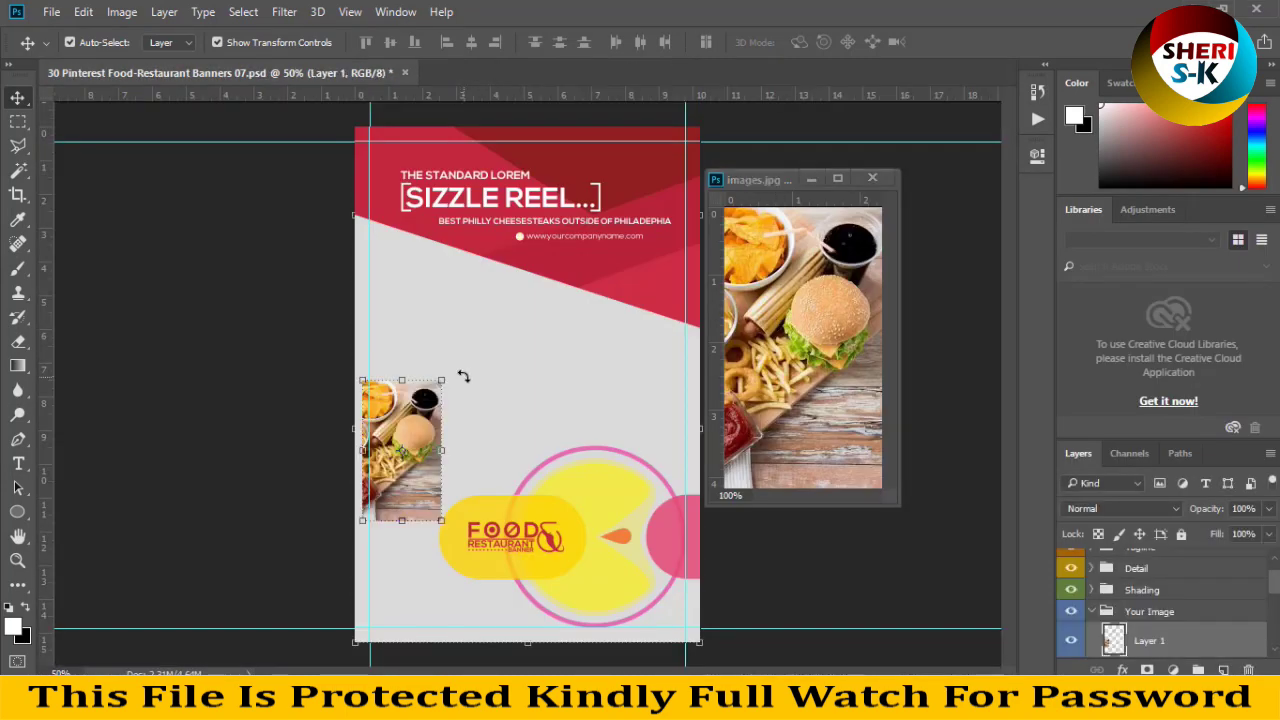
{"action": "key", "text": "ctrl+z"}
{"action": "left_click", "coordinate": [872, 177]}
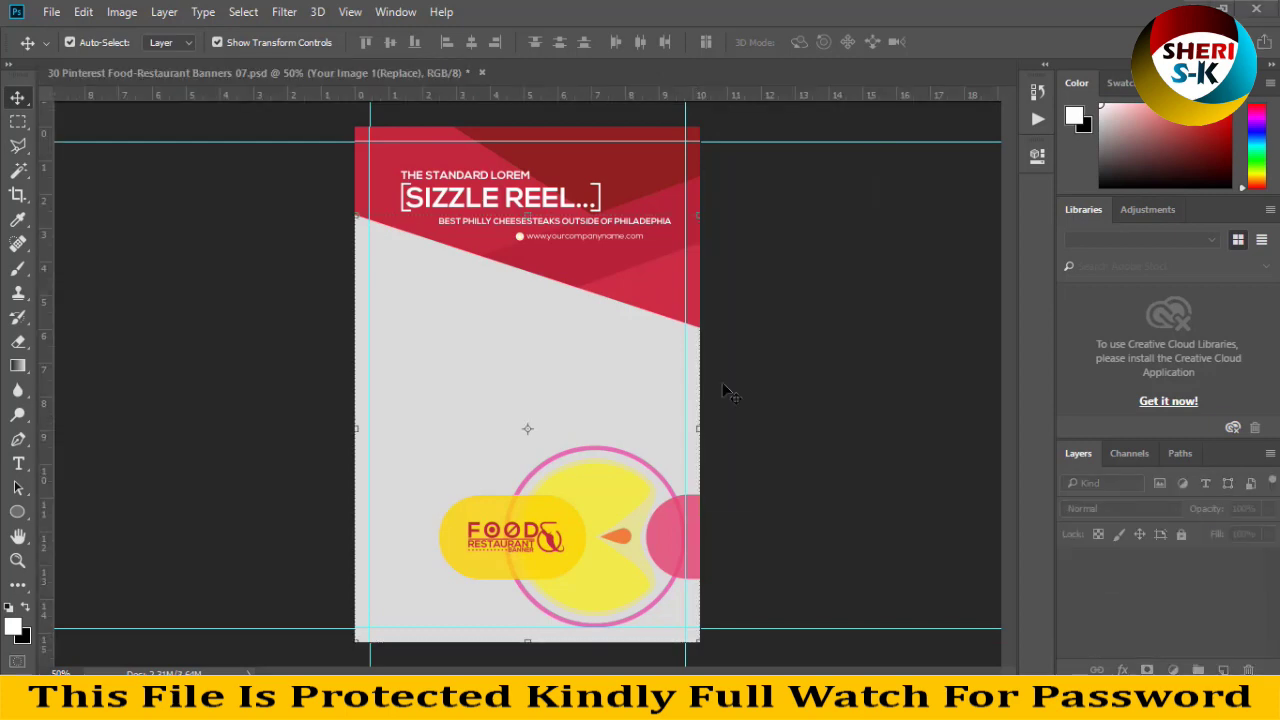
Add the Food-Wallpaper shrimp photo onto the banner as a new layer
{"action": "key", "text": "alt+Tab"}
{"action": "left_click_drag", "start_coordinate": [314, 245], "coordinate": [811, 150]}
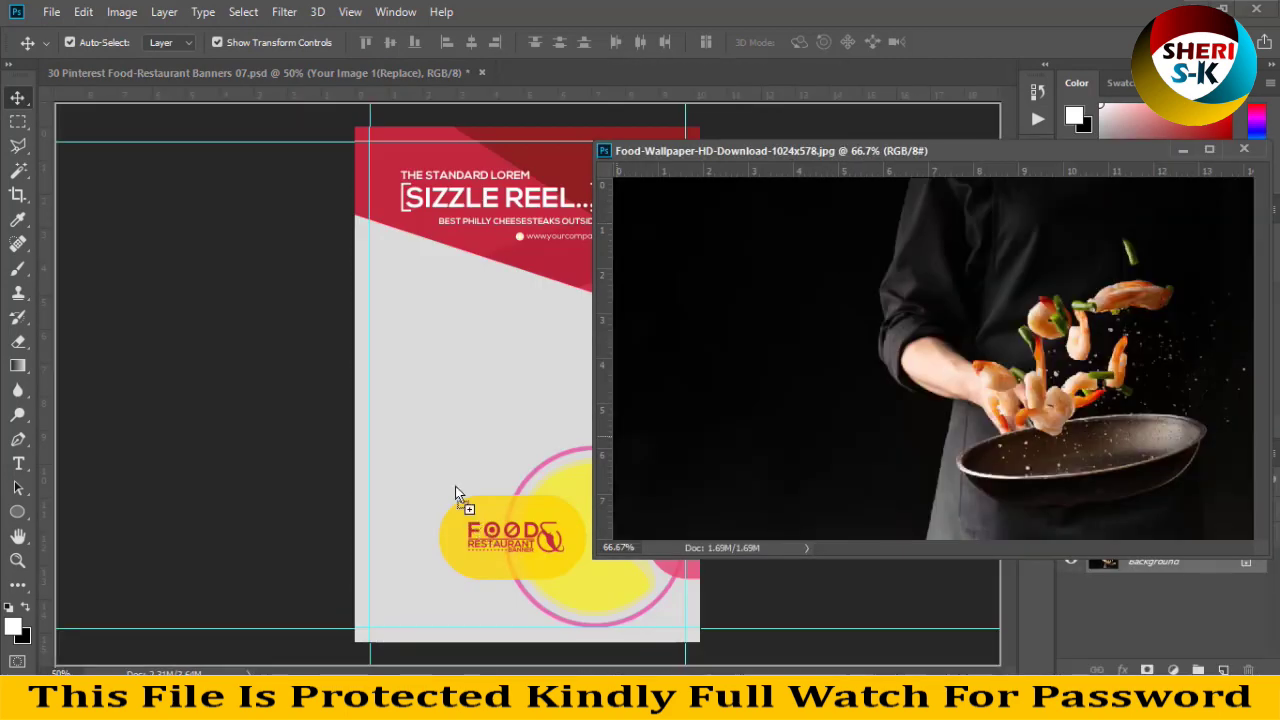
{"action": "left_click", "coordinate": [400, 373]}
Move the shrimp photo up and left and enlarge it to about 163%
{"action": "left_click", "coordinate": [1244, 149]}
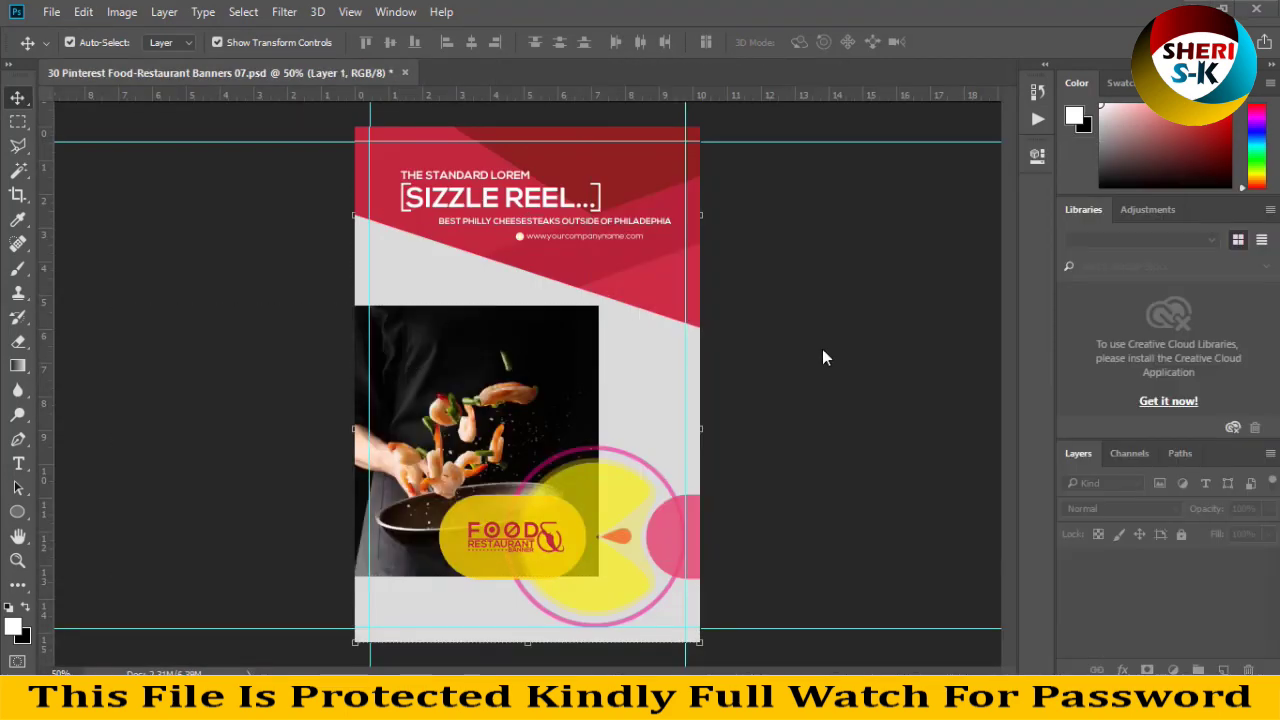
{"action": "scroll", "coordinate": [1216, 600], "scroll_direction": "down", "scroll_amount": 2}
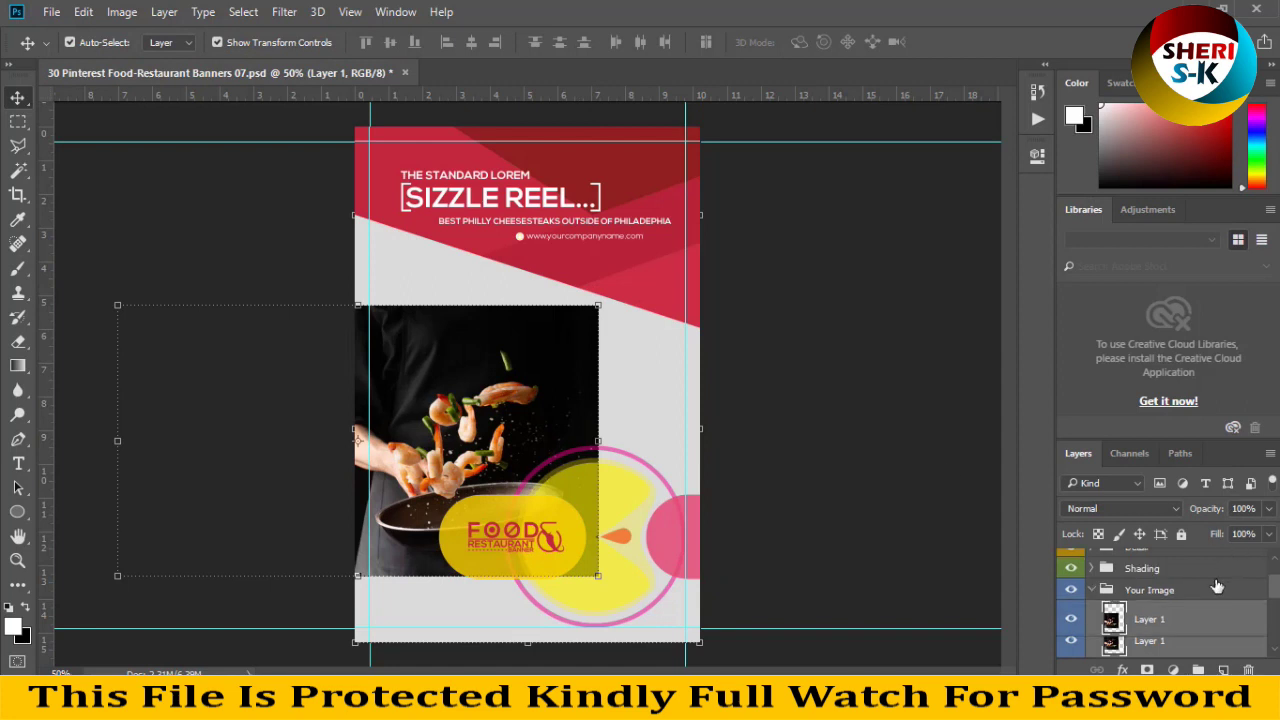
{"action": "scroll", "coordinate": [1148, 563], "scroll_direction": "down", "scroll_amount": 1}
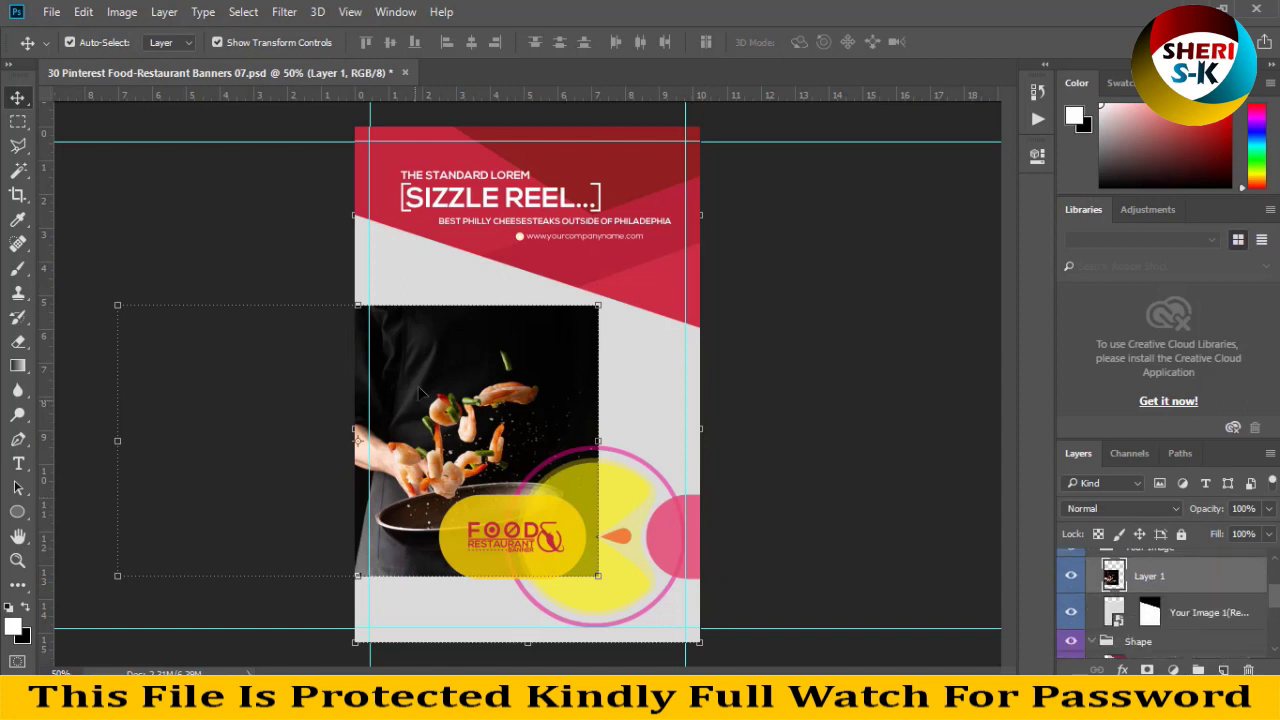
{"action": "left_click_drag", "start_coordinate": [490, 352], "coordinate": [454, 250]}
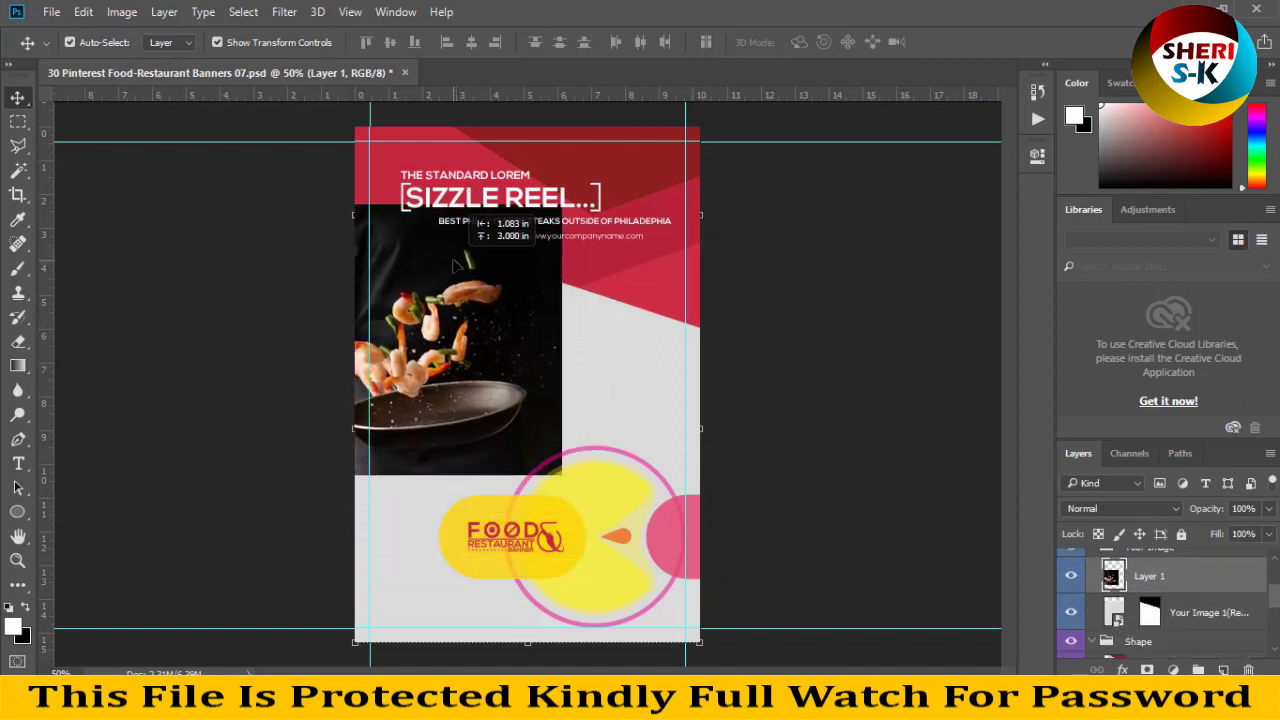
{"action": "left_click_drag", "start_coordinate": [562, 476], "coordinate": [861, 644]}
{"action": "key", "text": "Return"}
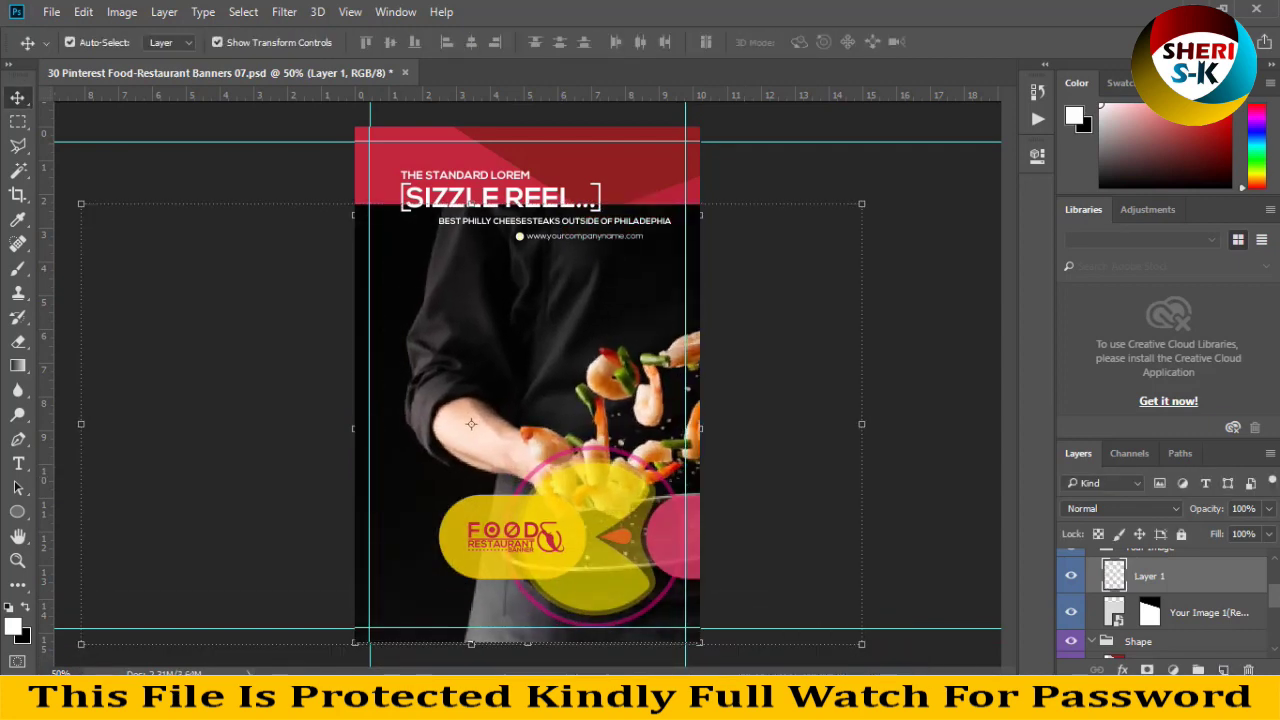
Clip the shrimp photo into the image placeholder and shift it so the pan shows
{"action": "right_click", "coordinate": [1185, 590]}
{"action": "left_click", "coordinate": [829, 428]}
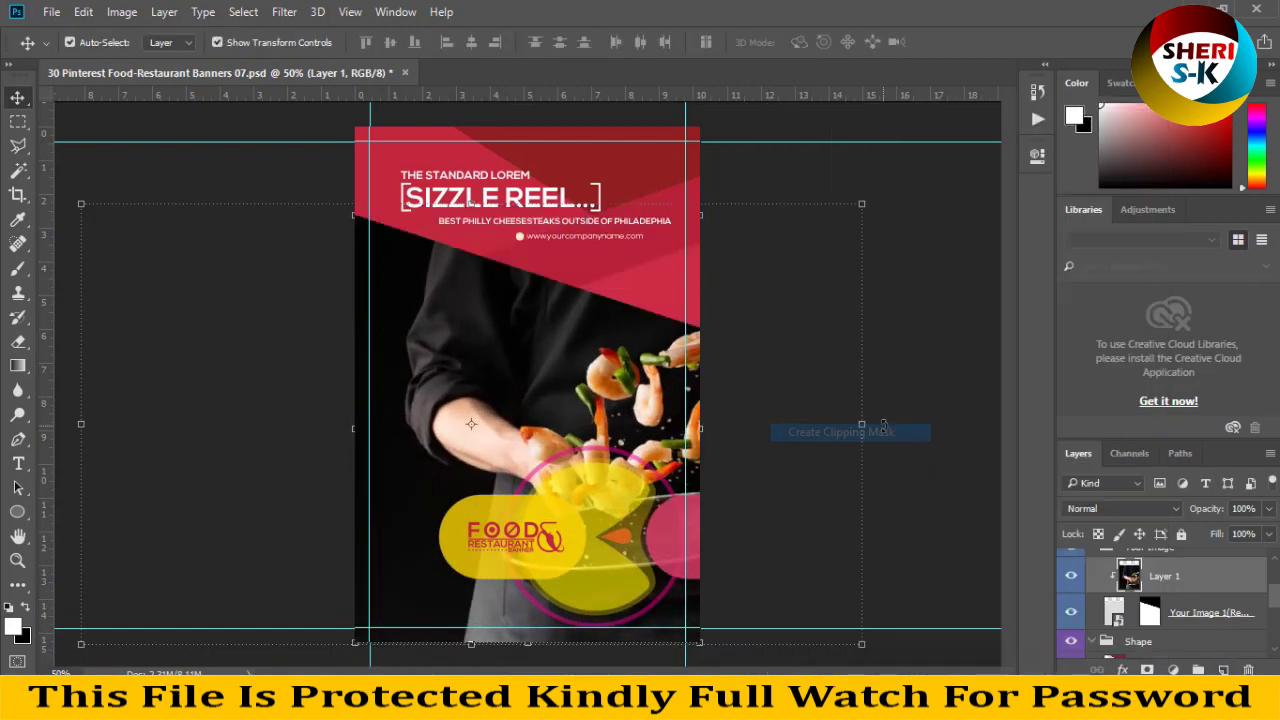
{"action": "left_click_drag", "start_coordinate": [594, 329], "coordinate": [462, 321]}
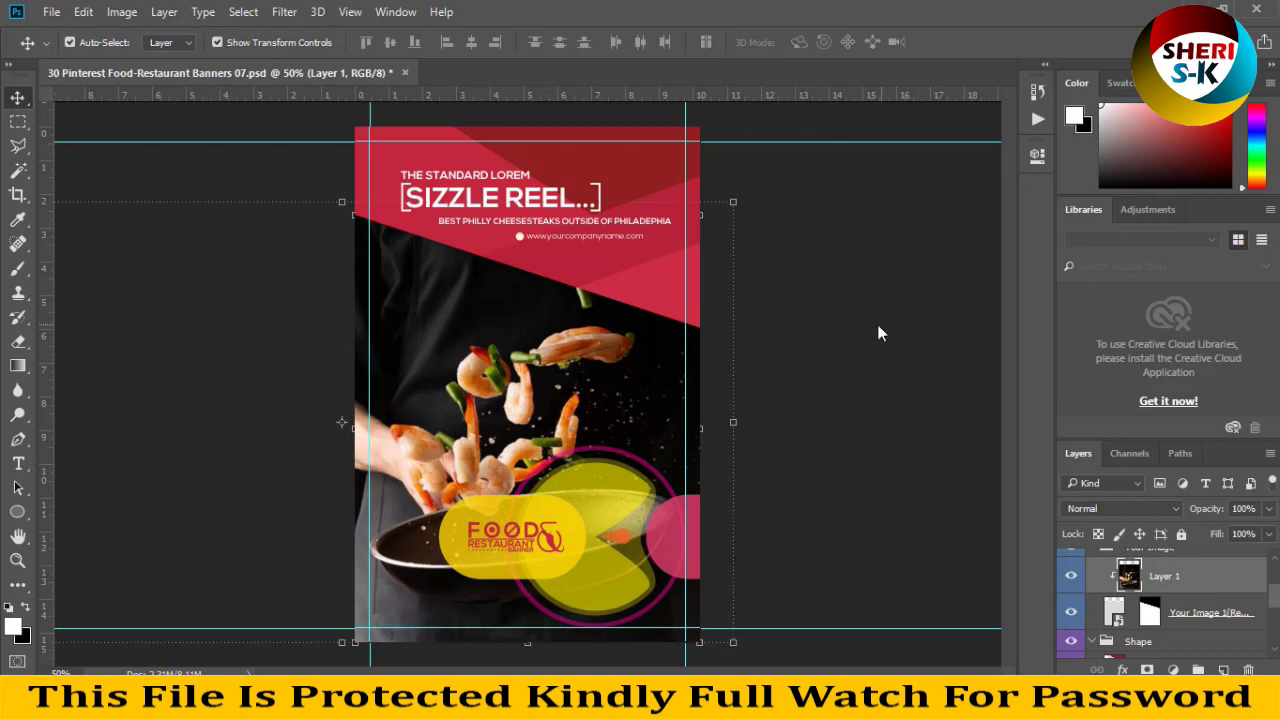
{"action": "left_click", "coordinate": [877, 324]}
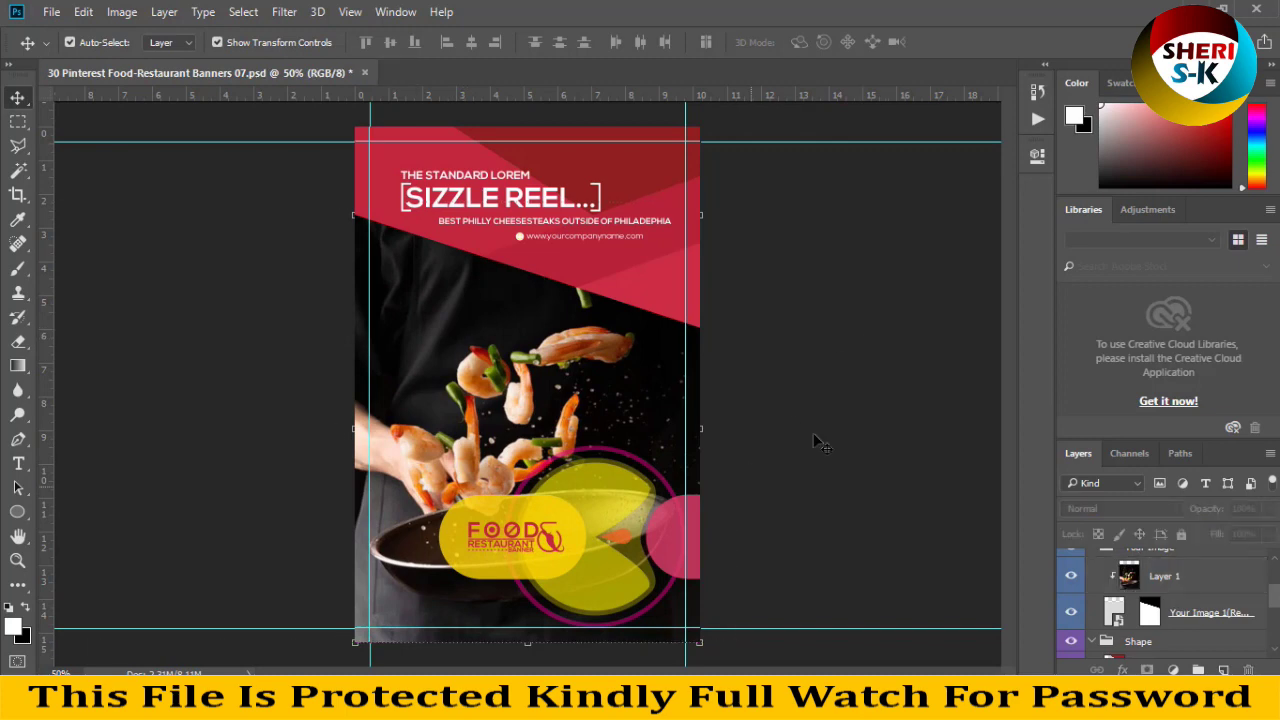
Nudge the yellow shading shape, try other top-shape colours but cancel, then close Banners 07
{"action": "left_click", "coordinate": [553, 518]}
{"action": "mouse_move", "coordinate": [553, 516]}
{"action": "left_mouse_down"}
{"action": "mouse_move", "coordinate": [540, 570]}
{"action": "mouse_move", "coordinate": [547, 521]}
{"action": "left_mouse_up"}
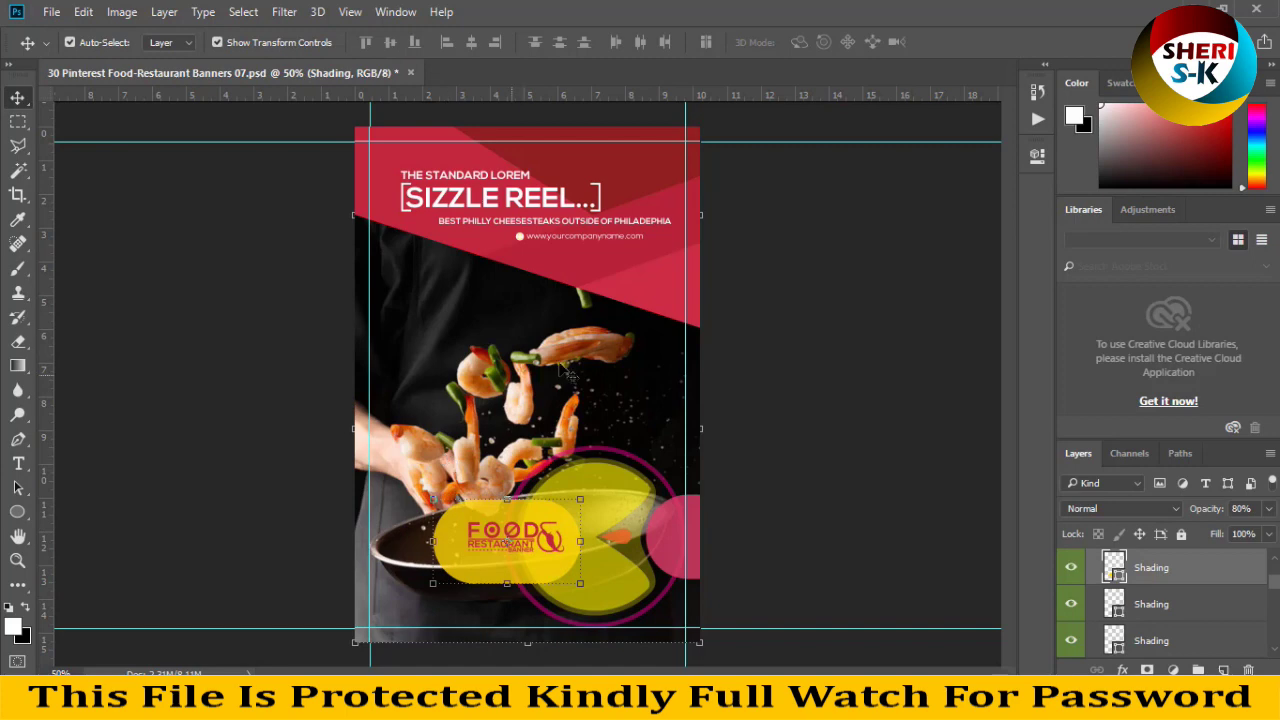
{"action": "left_click", "coordinate": [639, 272]}
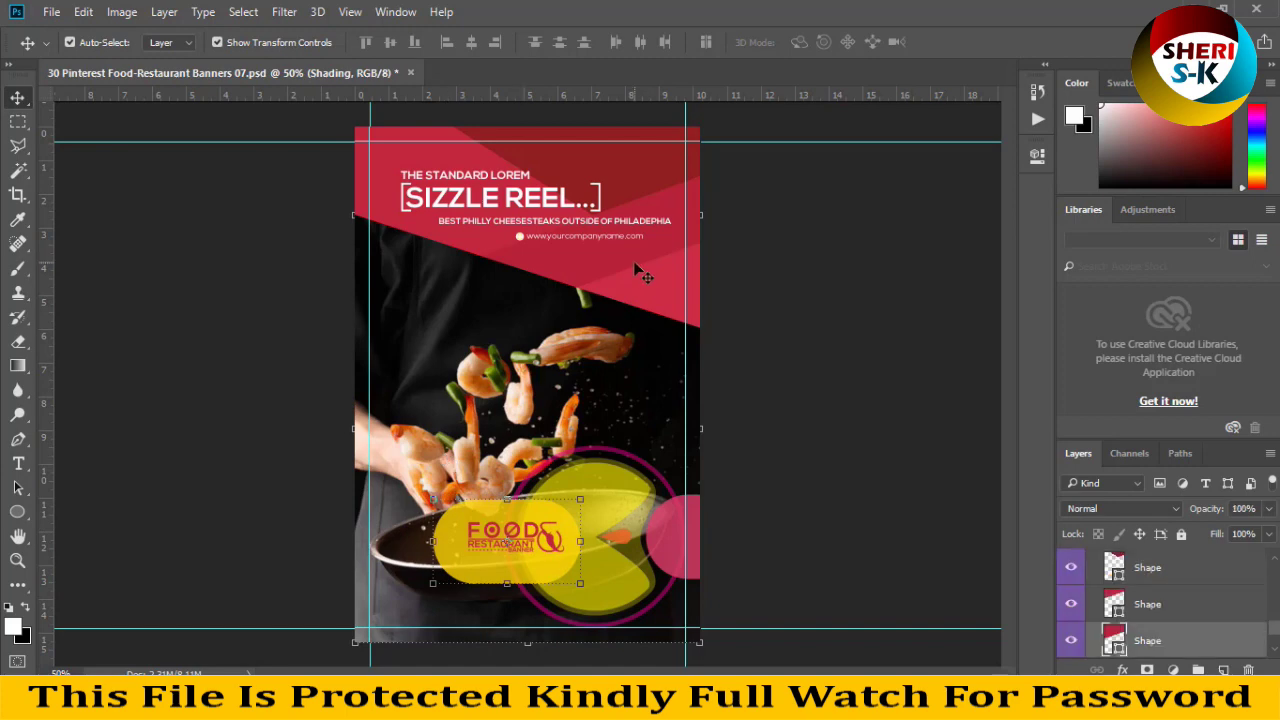
{"action": "double_click", "coordinate": [1115, 645]}
{"action": "left_click", "coordinate": [556, 352]}
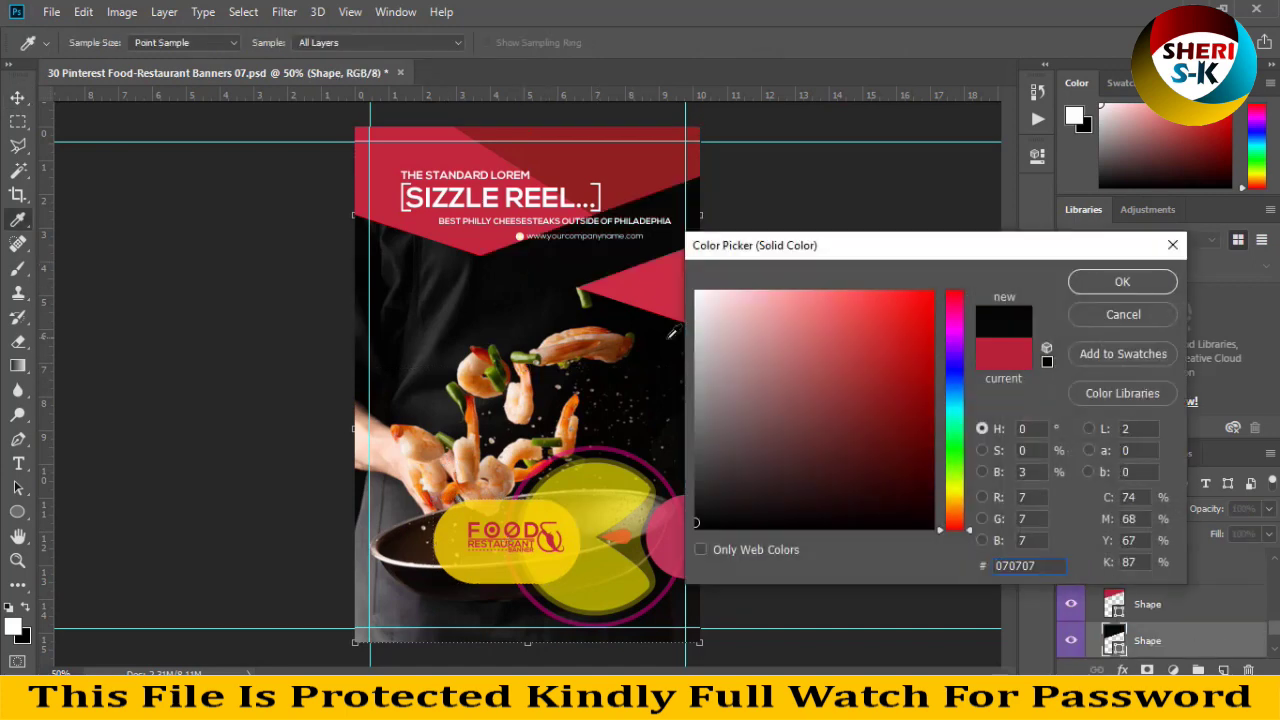
{"action": "mouse_move", "coordinate": [819, 387]}
{"action": "left_mouse_down"}
{"action": "mouse_move", "coordinate": [766, 480]}
{"action": "mouse_move", "coordinate": [729, 423]}
{"action": "mouse_move", "coordinate": [829, 402]}
{"action": "left_mouse_up"}
{"action": "mouse_move", "coordinate": [942, 465]}
{"action": "left_mouse_down"}
{"action": "mouse_move", "coordinate": [958, 512]}
{"action": "mouse_move", "coordinate": [957, 486]}
{"action": "left_mouse_up"}
{"action": "left_click_drag", "start_coordinate": [851, 346], "coordinate": [930, 298]}
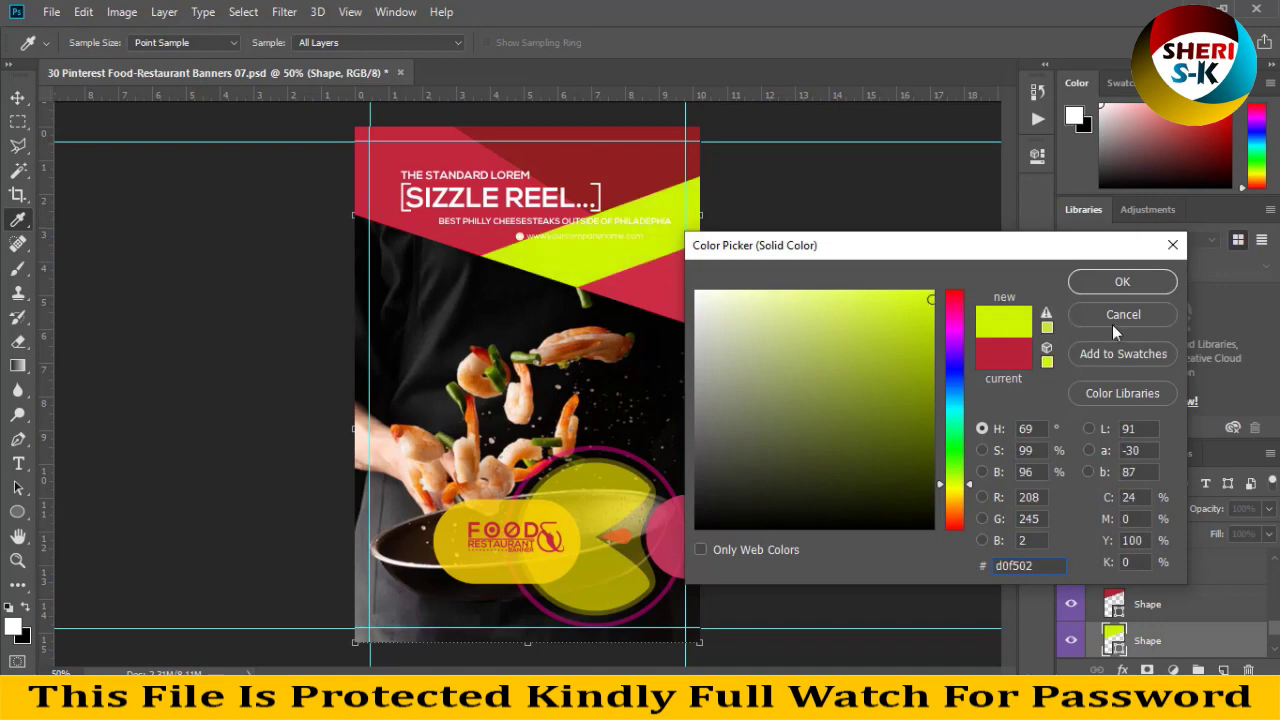
{"action": "key", "text": "Escape"}
{"action": "left_click", "coordinate": [400, 72]}
{"action": "left_click", "coordinate": [643, 279]}
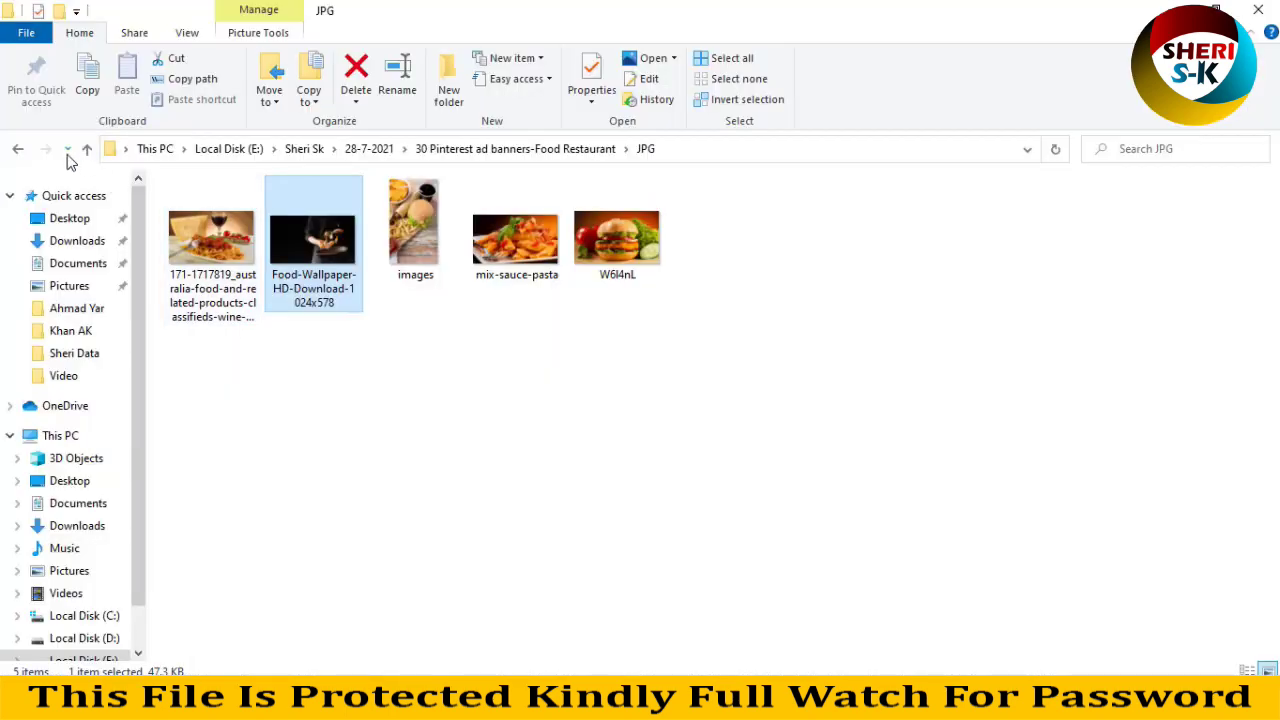
Open the W6l4nL burger photo and the Banners 24 template in Photoshop
{"action": "left_click_drag", "start_coordinate": [628, 252], "coordinate": [386, 563]}
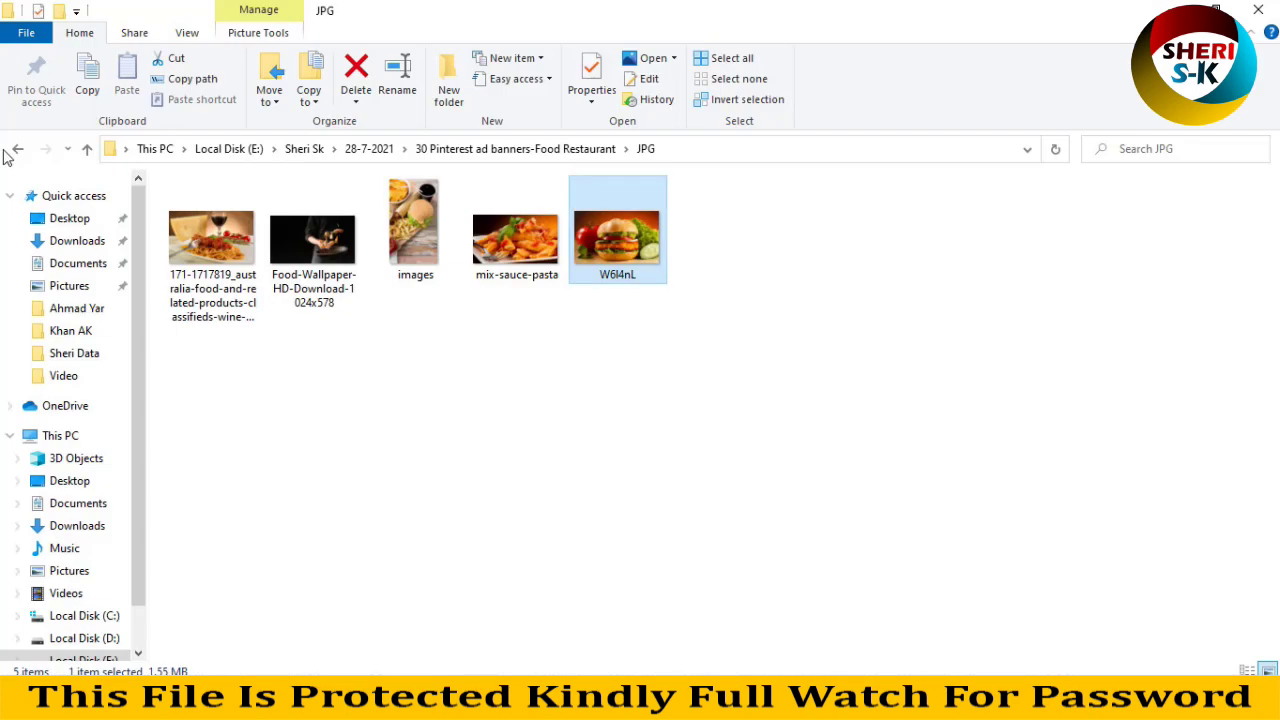
{"action": "left_click", "coordinate": [87, 149]}
{"action": "scroll", "coordinate": [712, 300], "scroll_direction": "down", "scroll_amount": 3}
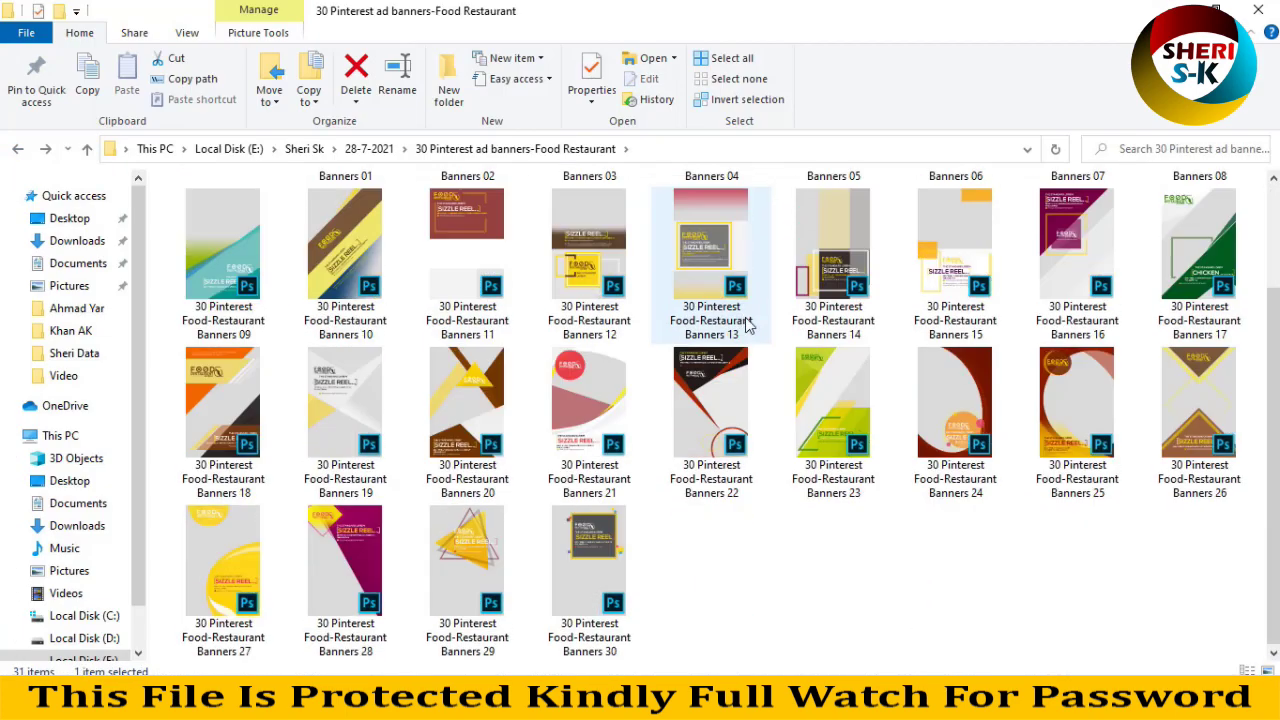
{"action": "left_click", "coordinate": [947, 440]}
{"action": "left_click_drag", "start_coordinate": [893, 508], "coordinate": [451, 50]}
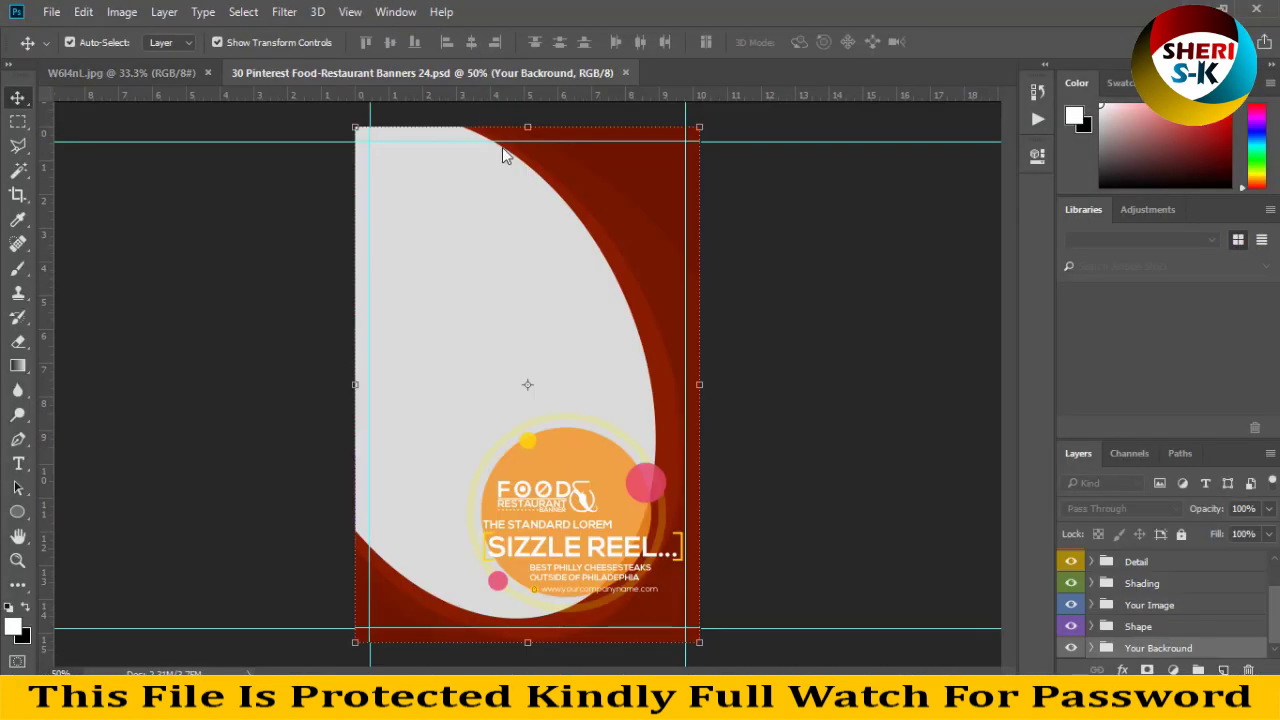
Select the Your Image 1(Replace) placeholder layer and float Banners 24 in its own window
{"action": "left_click", "coordinate": [430, 324]}
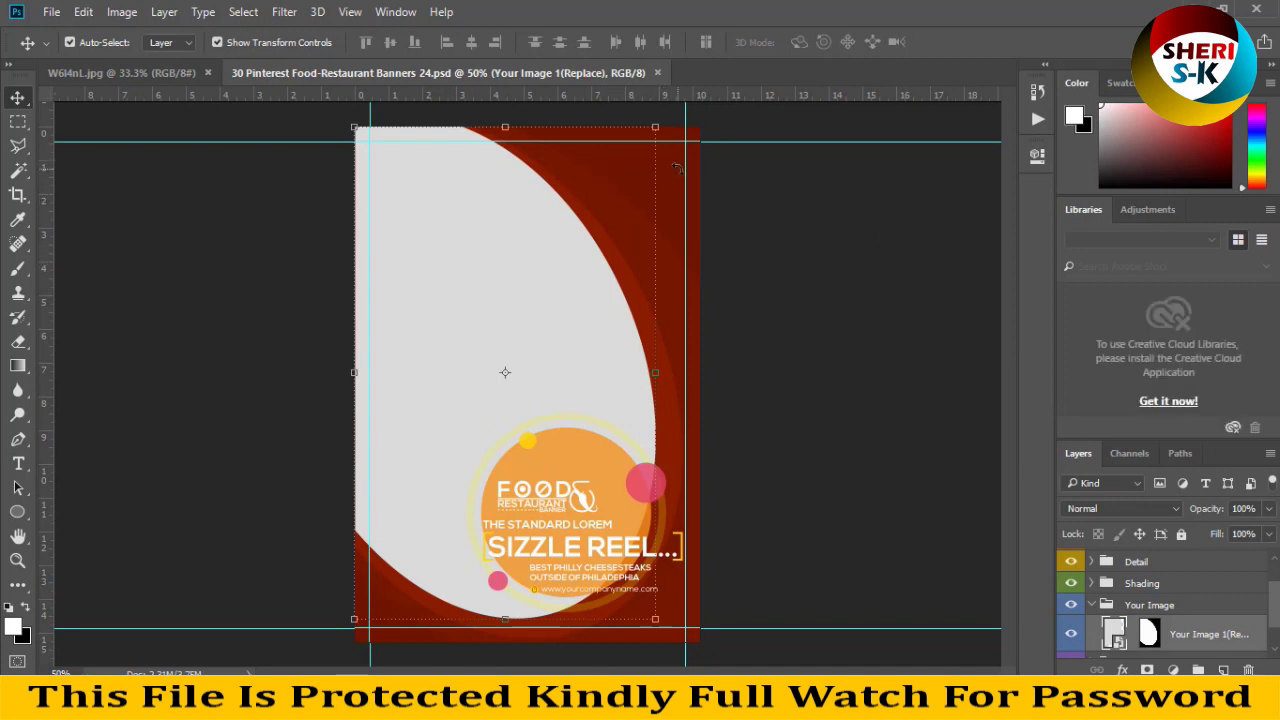
{"action": "left_click", "coordinate": [590, 550]}
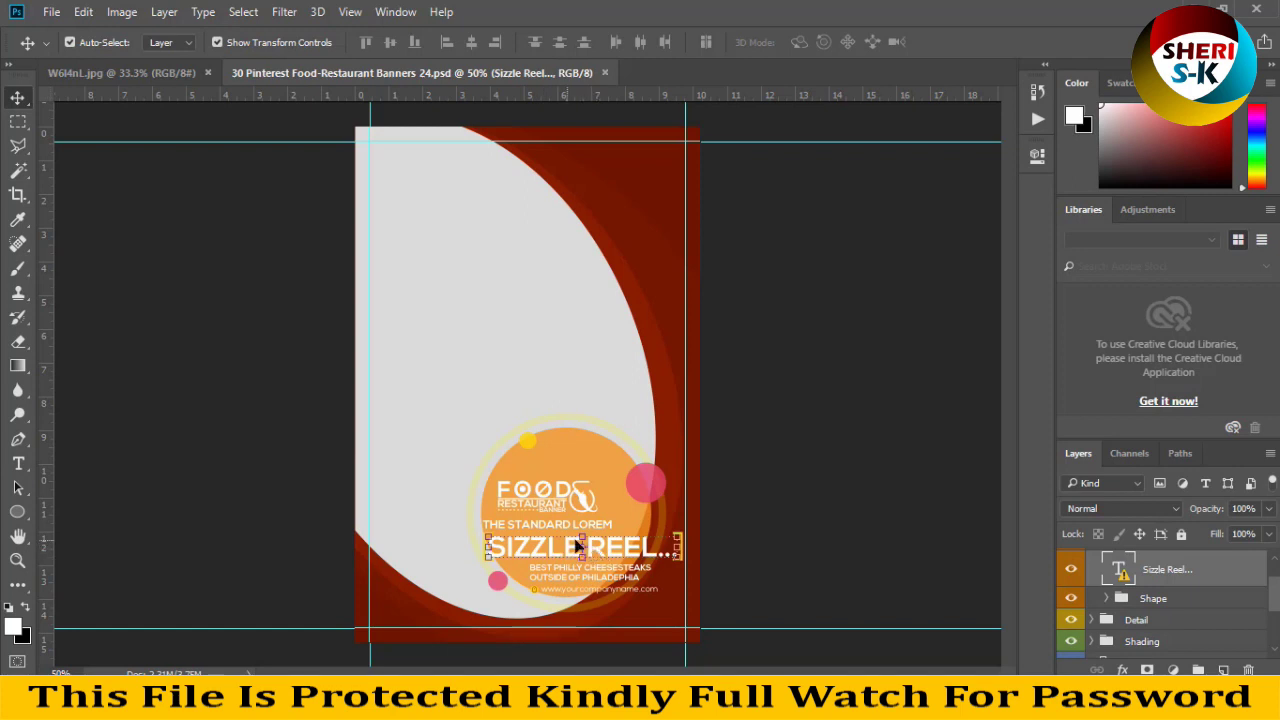
{"action": "scroll", "coordinate": [1133, 560], "scroll_direction": "down", "scroll_amount": 2}
{"action": "left_click", "coordinate": [1155, 606]}
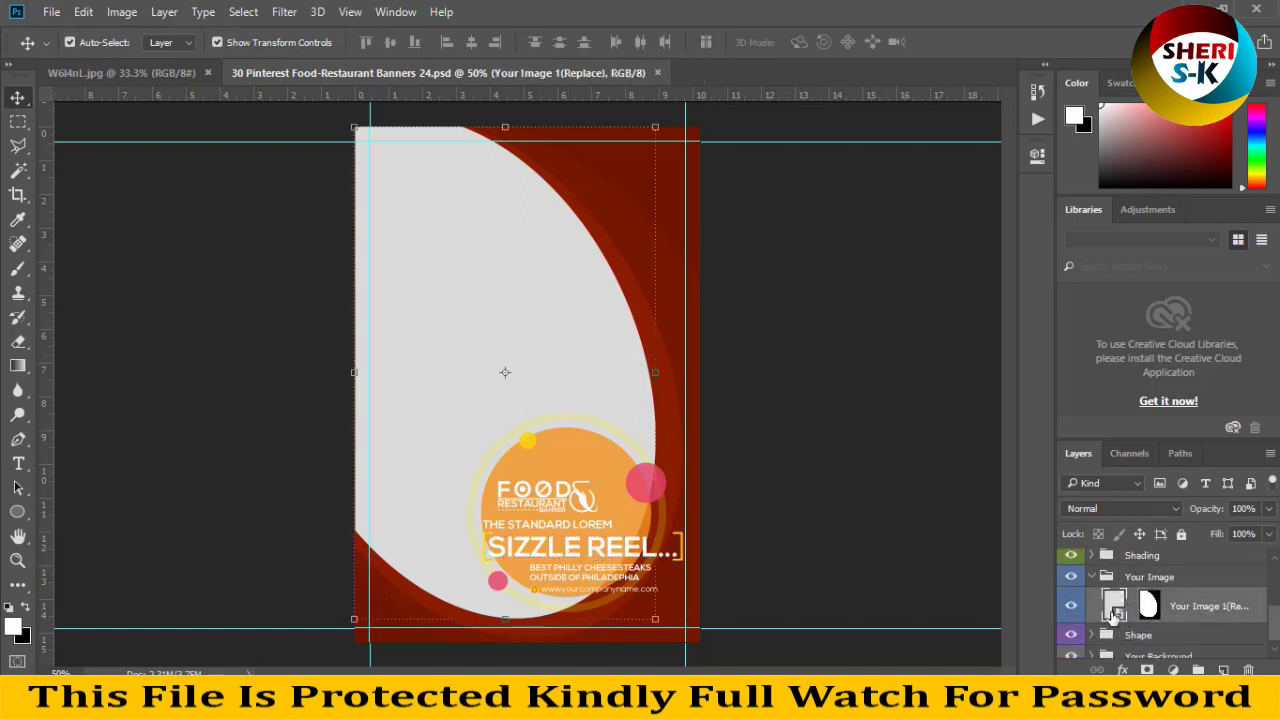
{"action": "left_click_drag", "start_coordinate": [583, 74], "coordinate": [600, 96]}
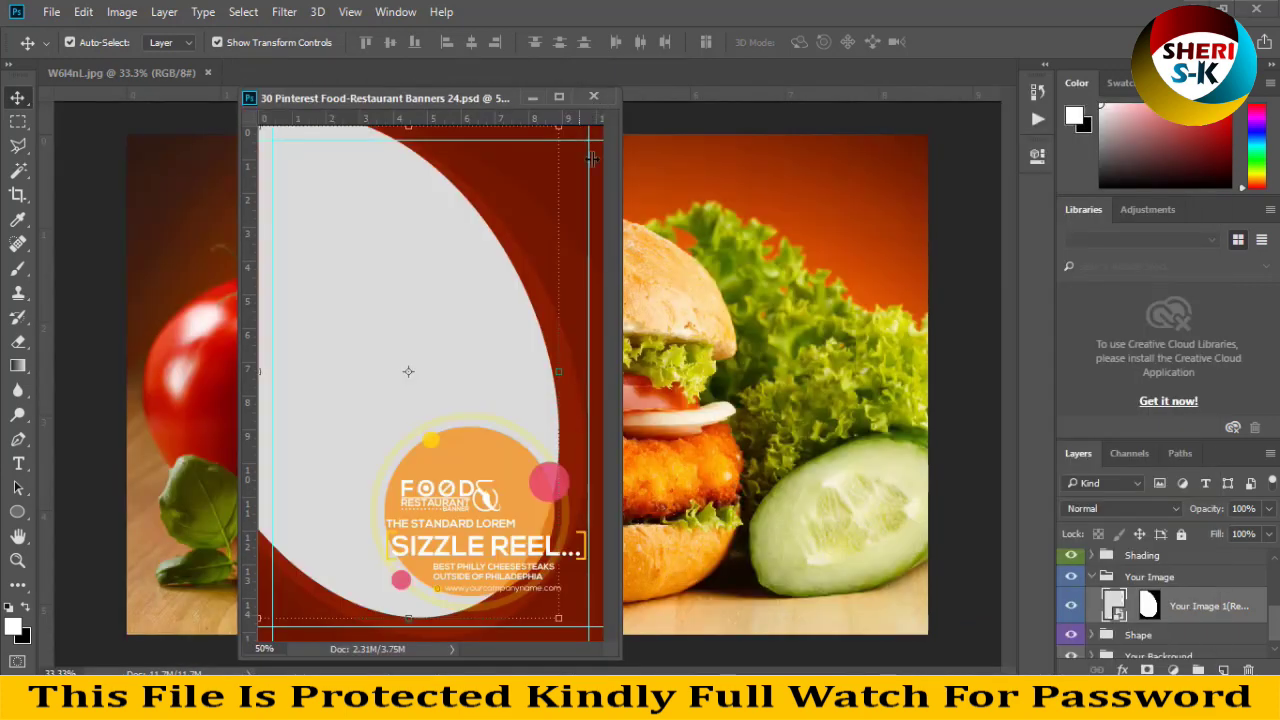
Copy the burger photo into Banners 24 as Layer 1 and clip it inside the oval placeholder
{"action": "left_click_drag", "start_coordinate": [147, 73], "coordinate": [861, 224]}
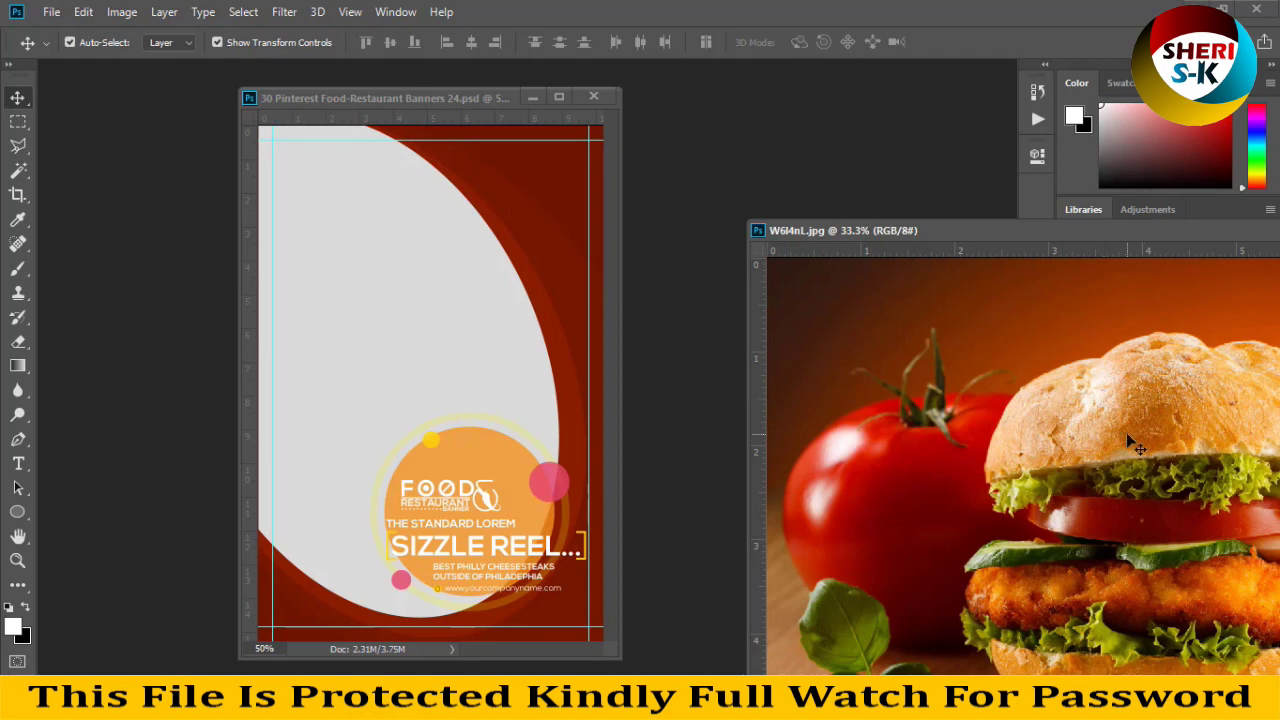
{"action": "left_click_drag", "start_coordinate": [1126, 432], "coordinate": [328, 267]}
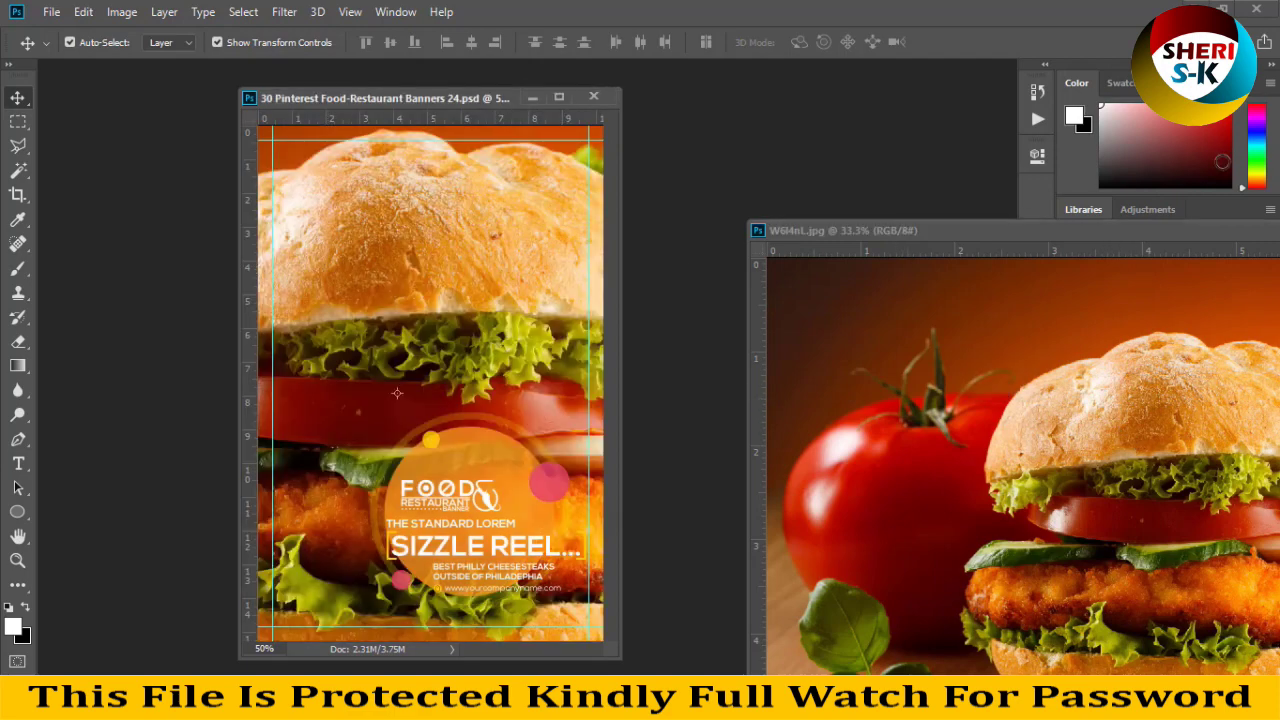
{"action": "left_click_drag", "start_coordinate": [1198, 238], "coordinate": [797, 245]}
{"action": "left_click", "coordinate": [745, 227]}
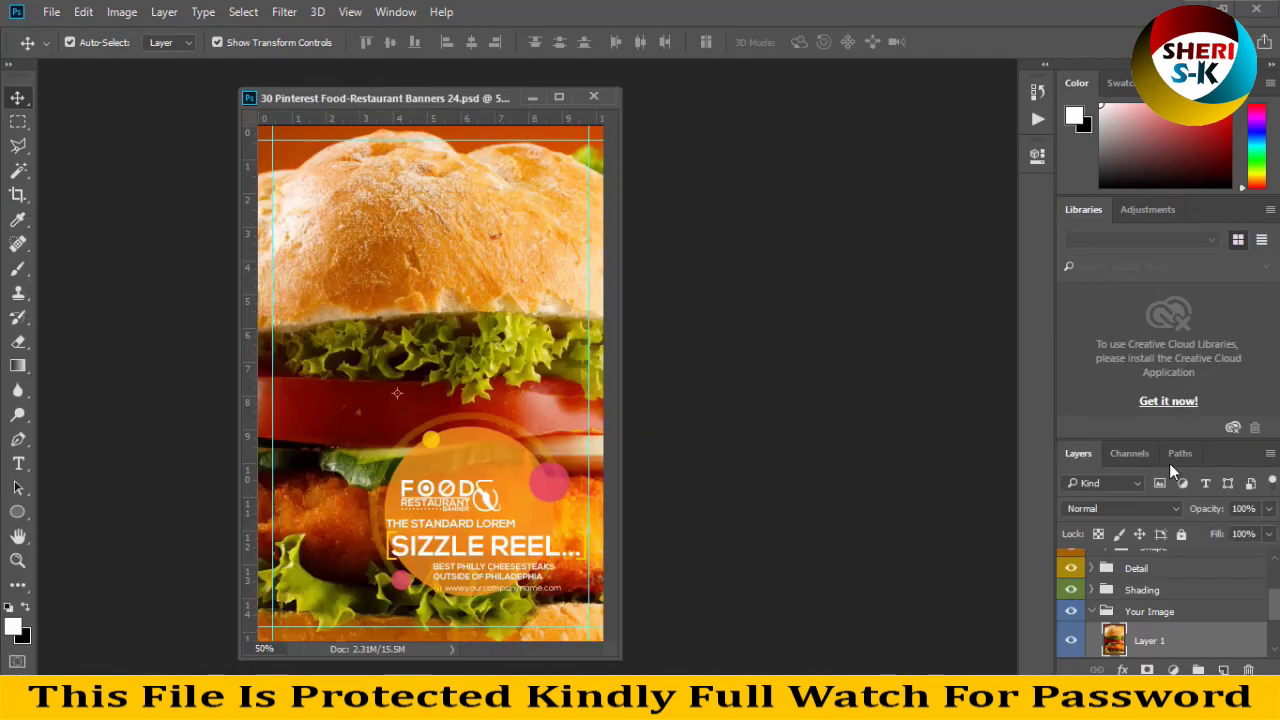
{"action": "right_click", "coordinate": [1183, 582]}
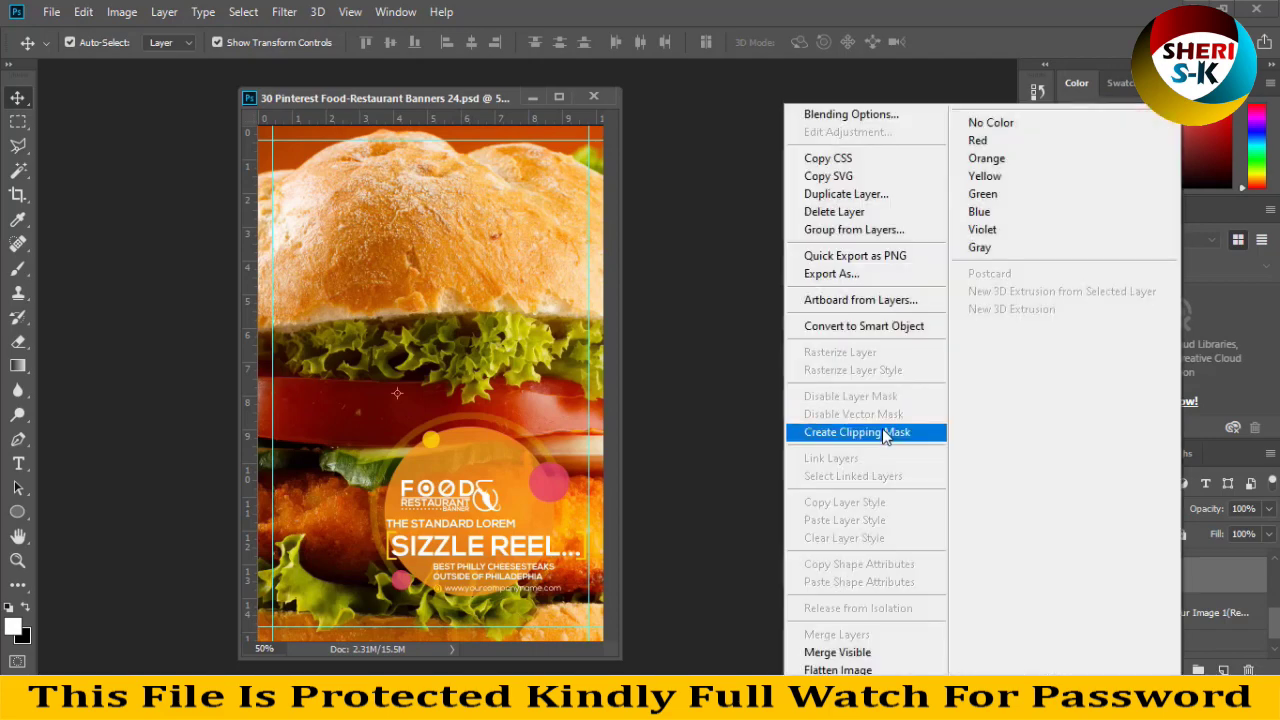
{"action": "left_click", "coordinate": [888, 430]}
{"action": "left_click", "coordinate": [570, 99]}
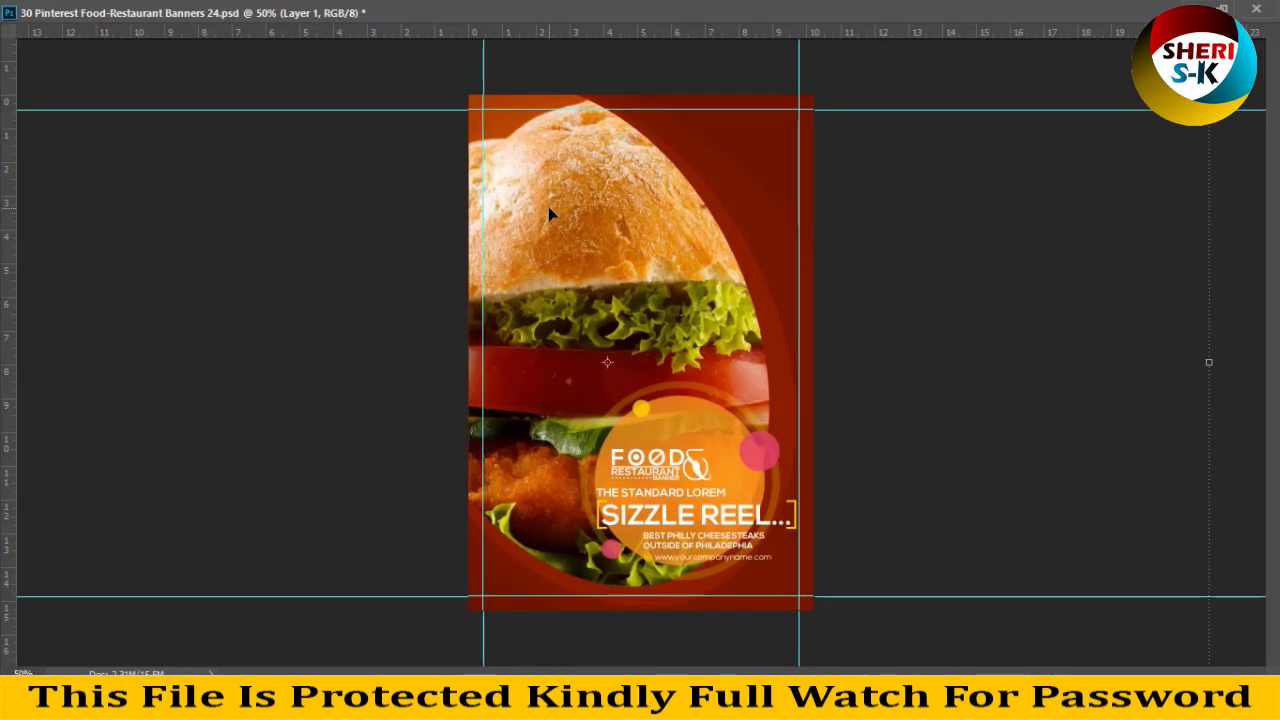
Shrink the burger photo from its corners and shift it up and left
{"action": "key", "text": "ctrl+minus"}
{"action": "key", "text": "ctrl+minus"}
{"action": "key", "text": "ctrl+minus"}
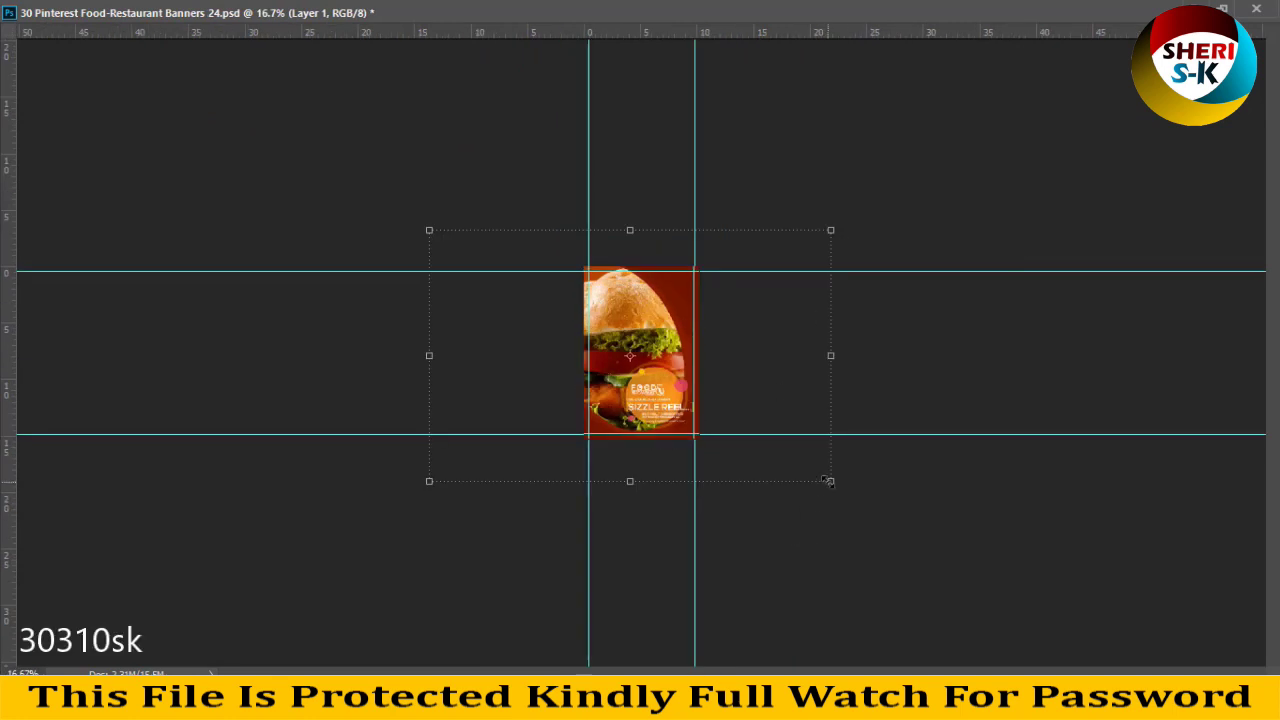
{"action": "left_click_drag", "start_coordinate": [826, 481], "coordinate": [763, 439]}
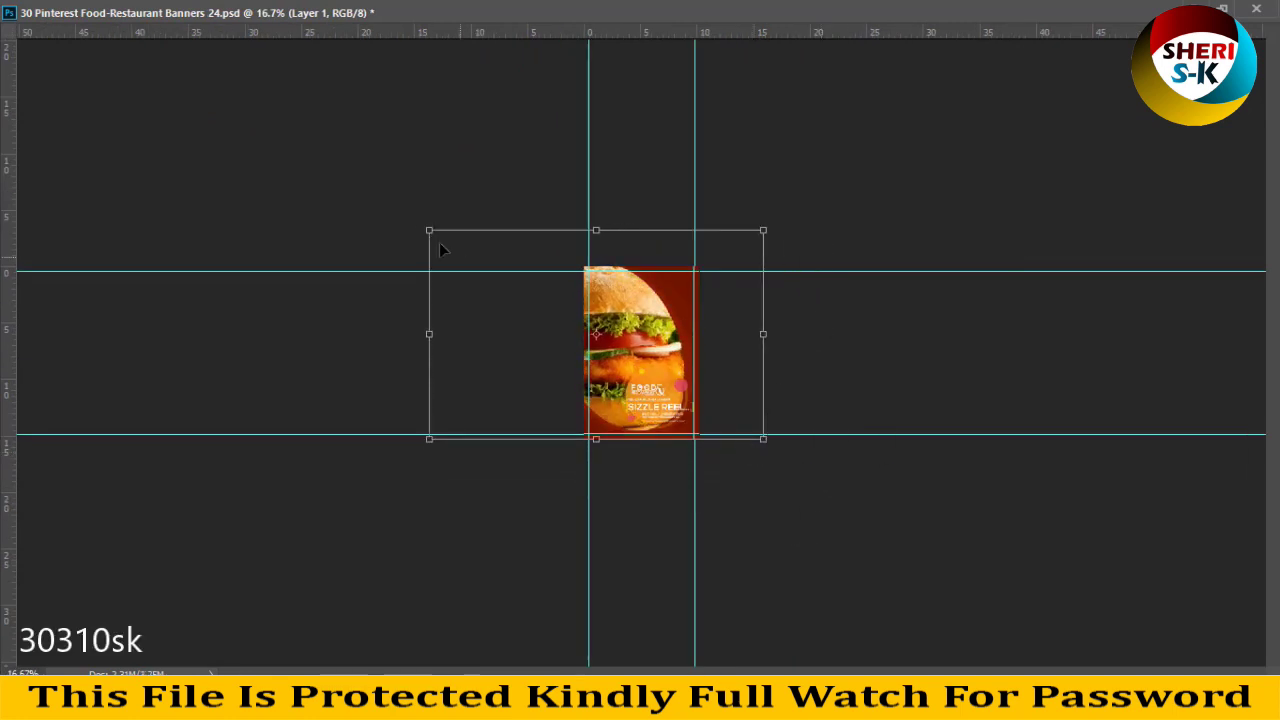
{"action": "left_click_drag", "start_coordinate": [429, 230], "coordinate": [477, 260]}
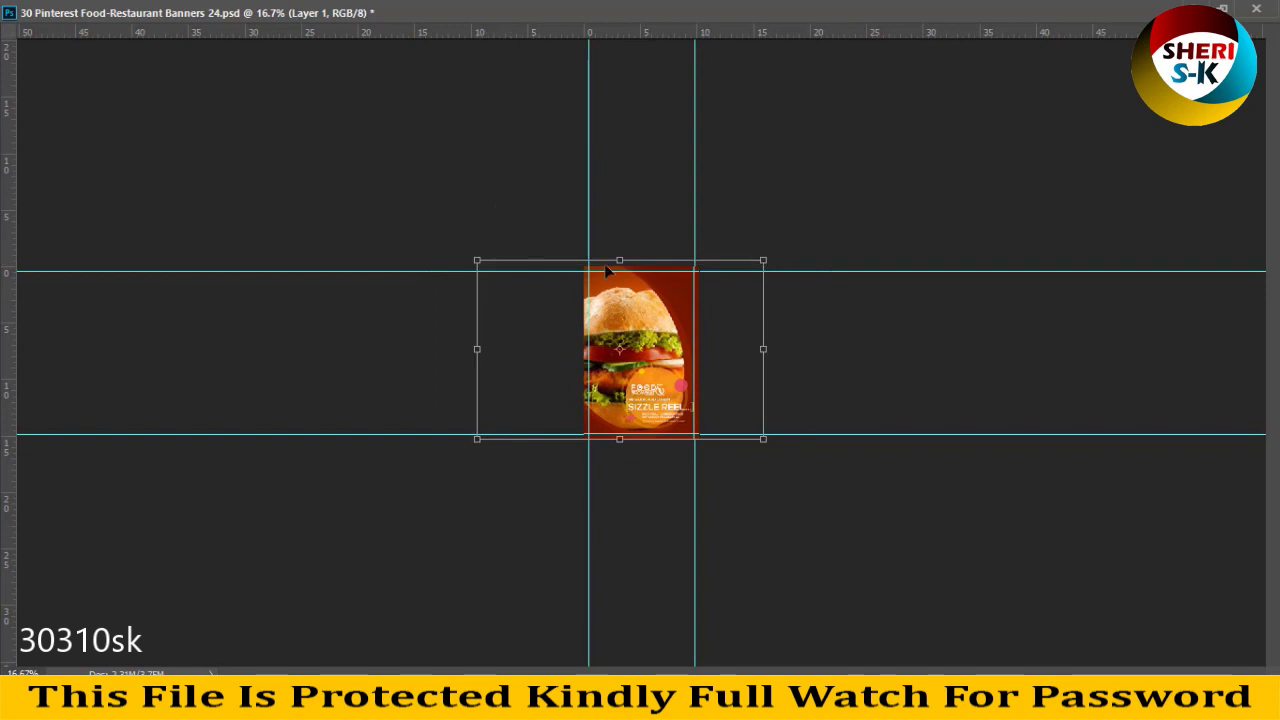
{"action": "left_click_drag", "start_coordinate": [762, 259], "coordinate": [753, 256]}
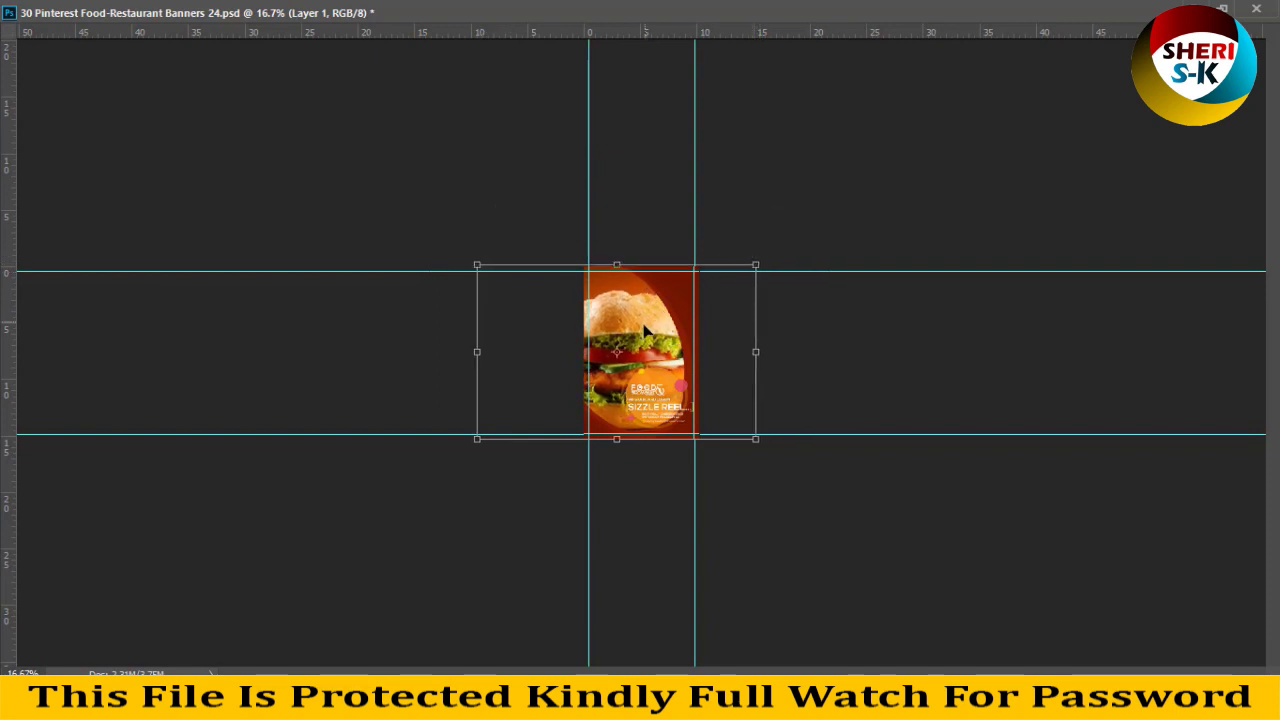
{"action": "left_click_drag", "start_coordinate": [646, 328], "coordinate": [643, 322]}
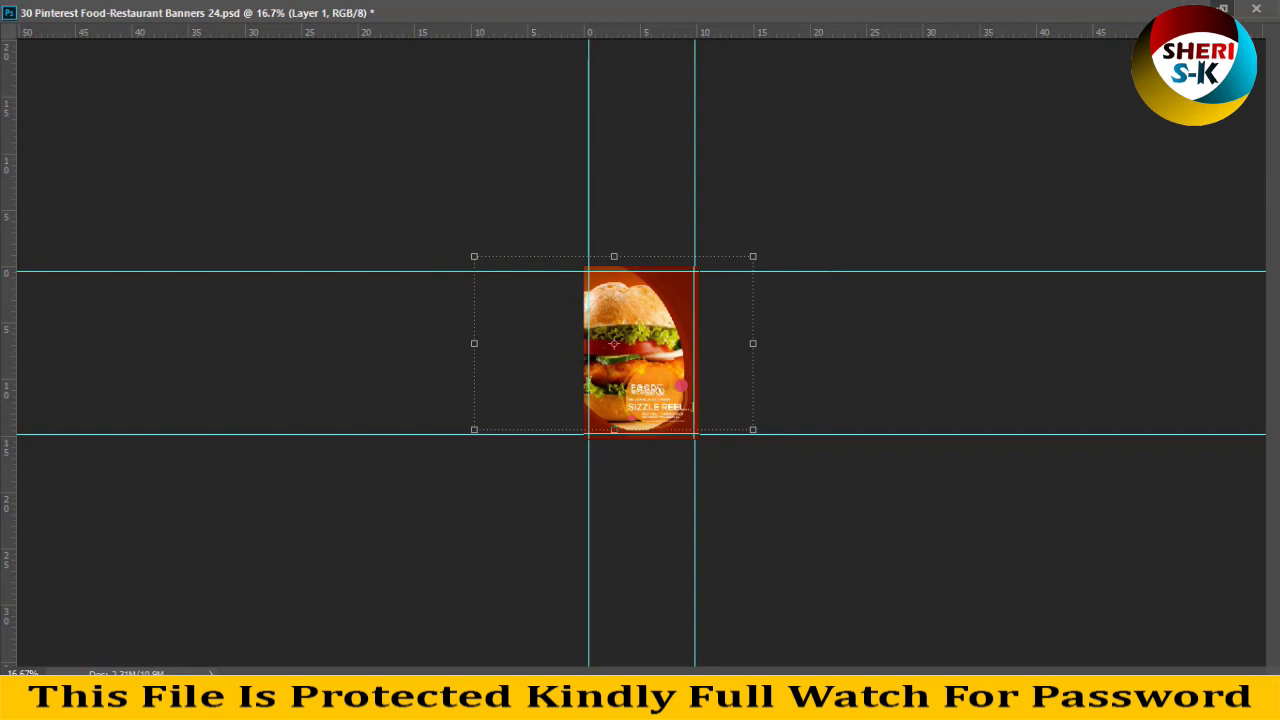
Close Banners 24 without saving and return to File Explorer
{"action": "key", "text": "f"}
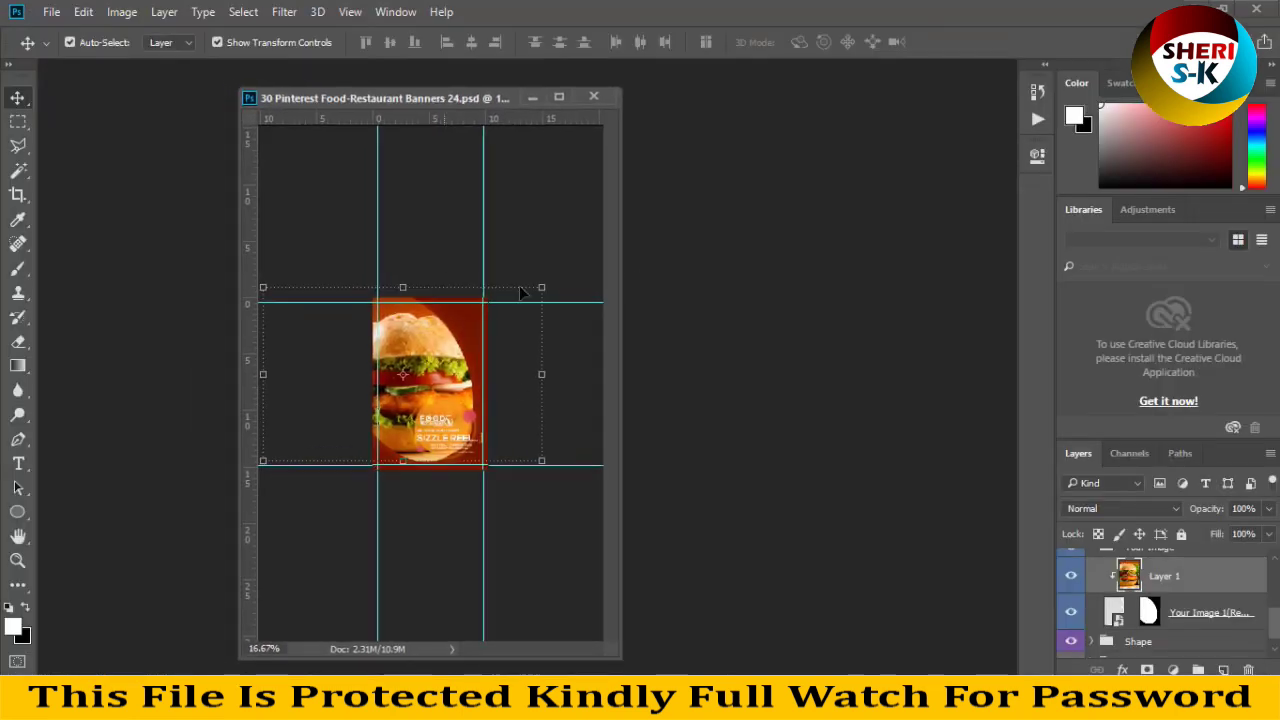
{"action": "left_click", "coordinate": [606, 93]}
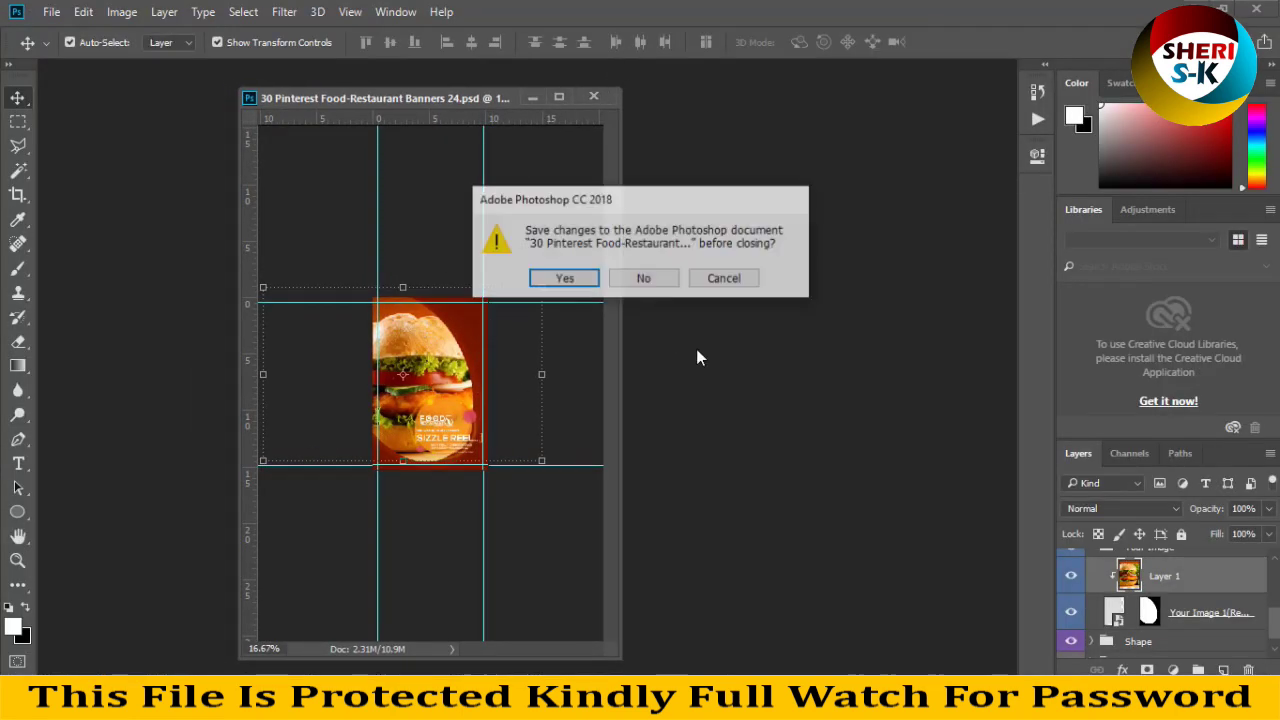
{"action": "left_click", "coordinate": [645, 280]}
{"action": "key", "text": "alt+Tab"}
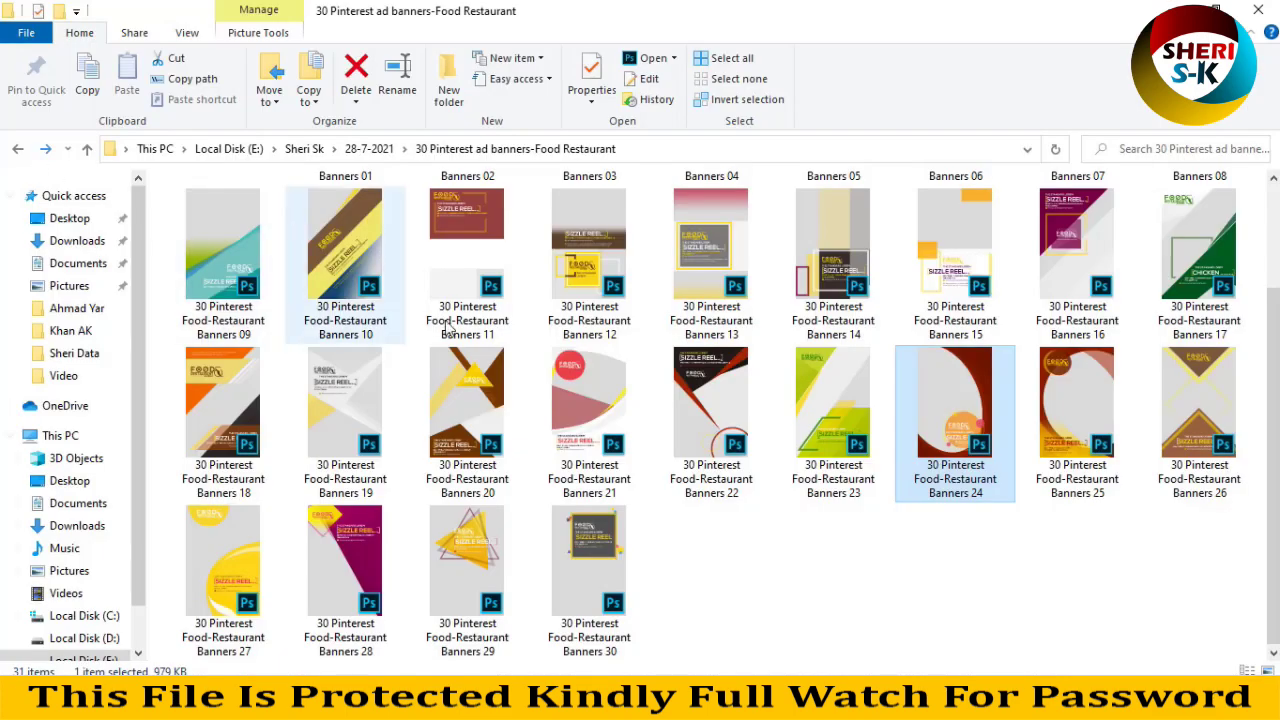
Open the Banners 15 template in Photoshop
{"action": "scroll", "coordinate": [757, 353], "scroll_direction": "up", "scroll_amount": 1}
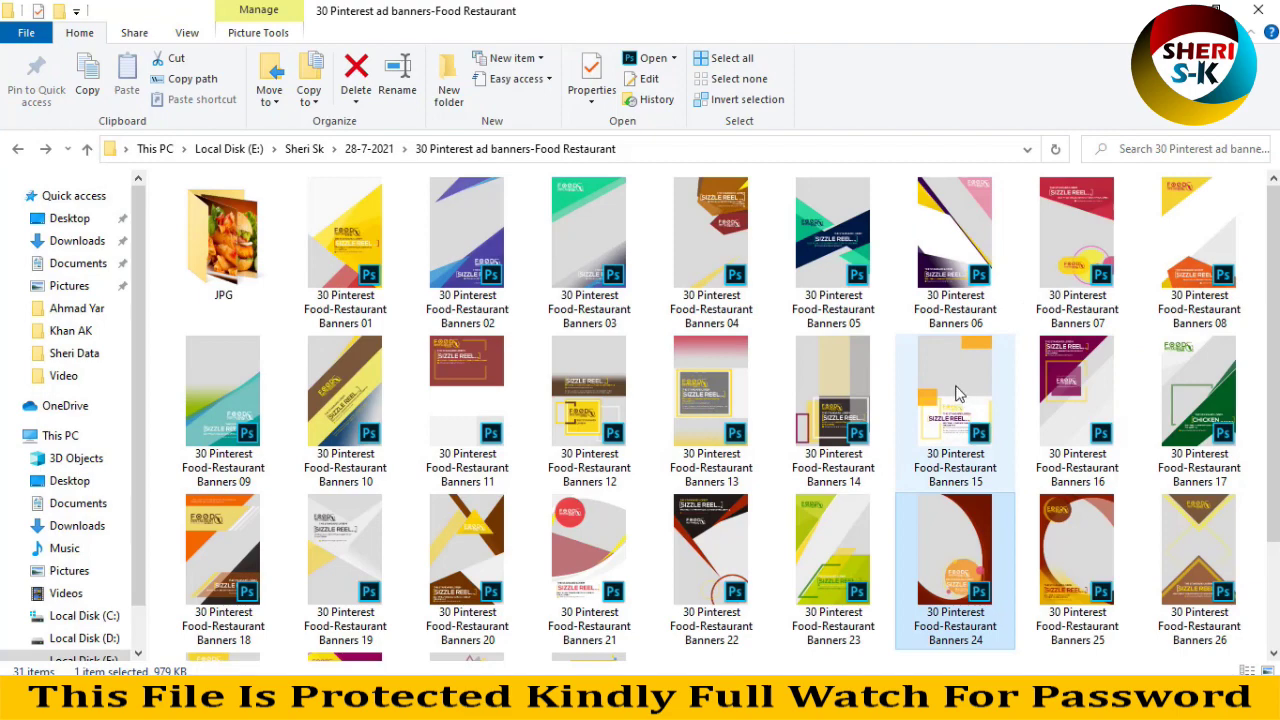
{"action": "left_click_drag", "start_coordinate": [951, 395], "coordinate": [490, 665]}
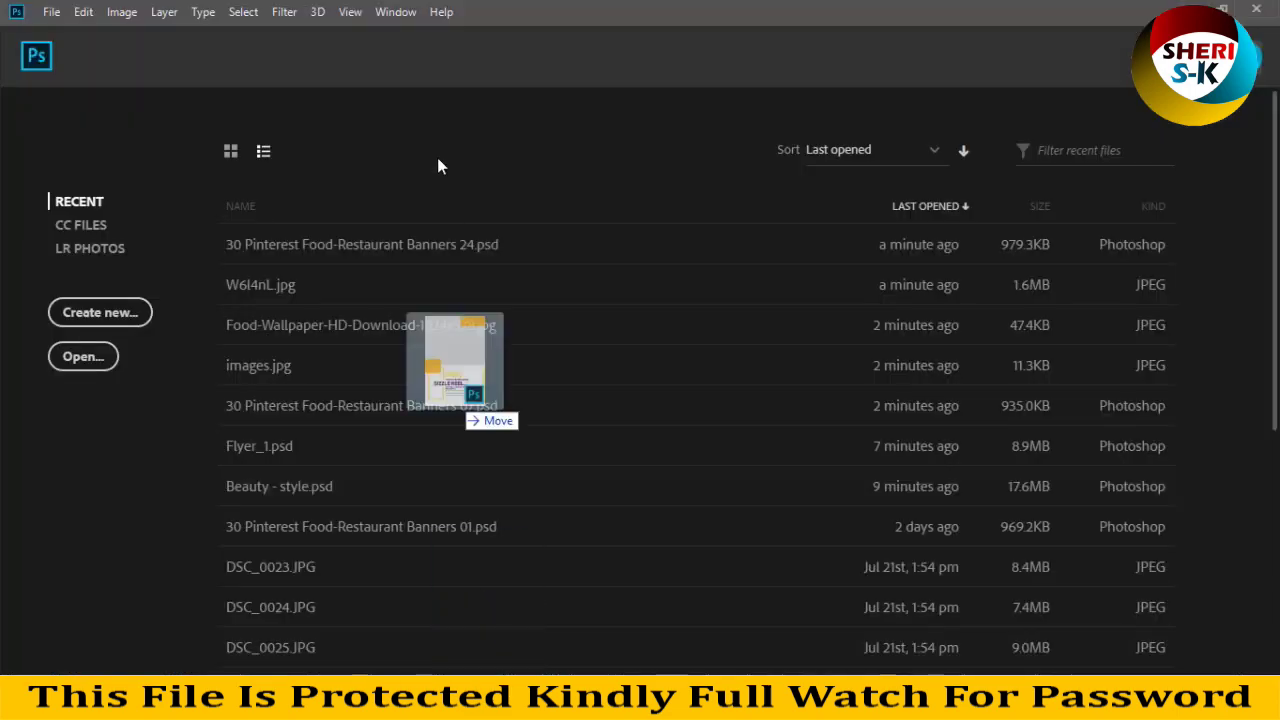
{"action": "left_click_drag", "start_coordinate": [437, 165], "coordinate": [463, 604]}
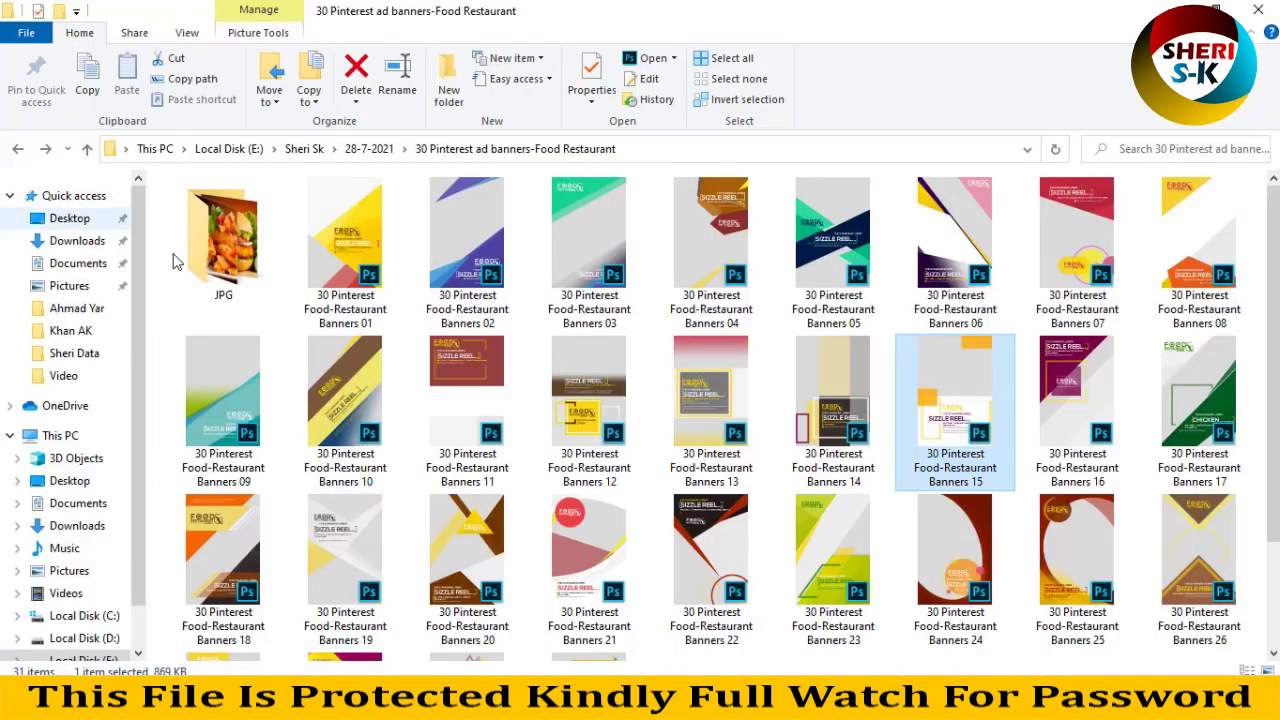
Select the mix-sauce-pasta photo in the JPG folder and drag it over to Photoshop
{"action": "left_click", "coordinate": [225, 270]}
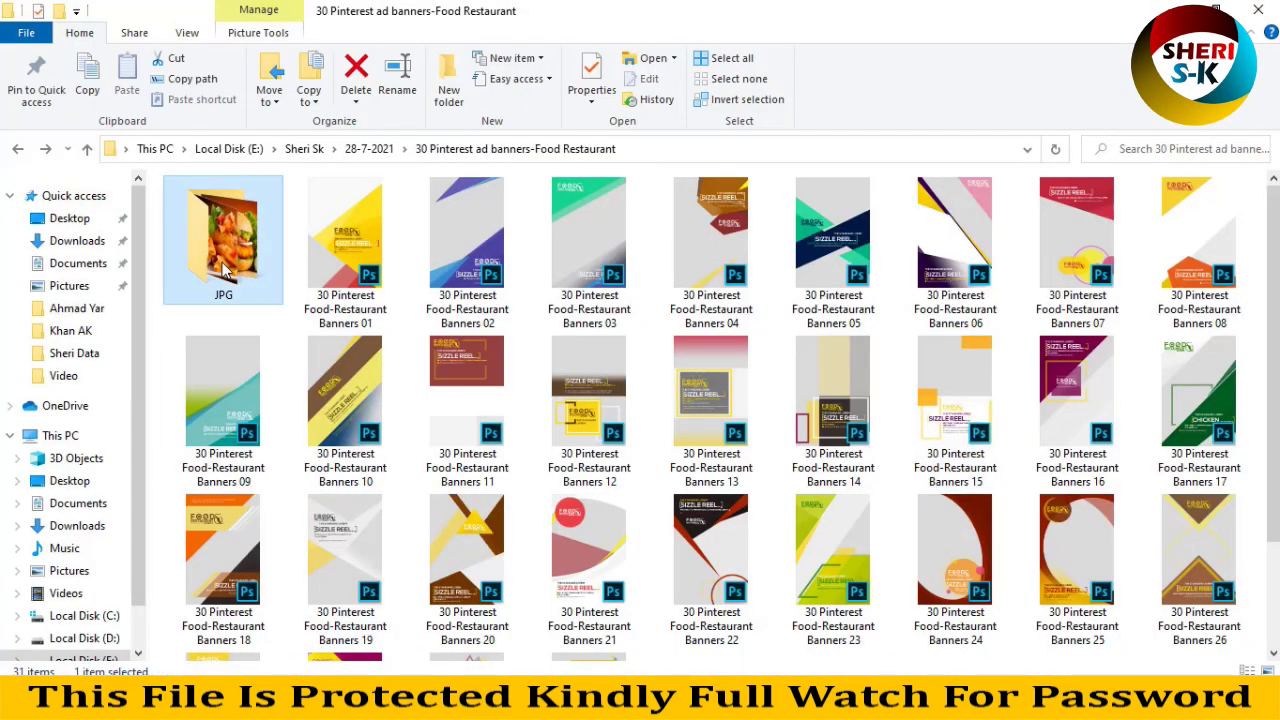
{"action": "double_click", "coordinate": [225, 270]}
{"action": "left_click", "coordinate": [232, 300]}
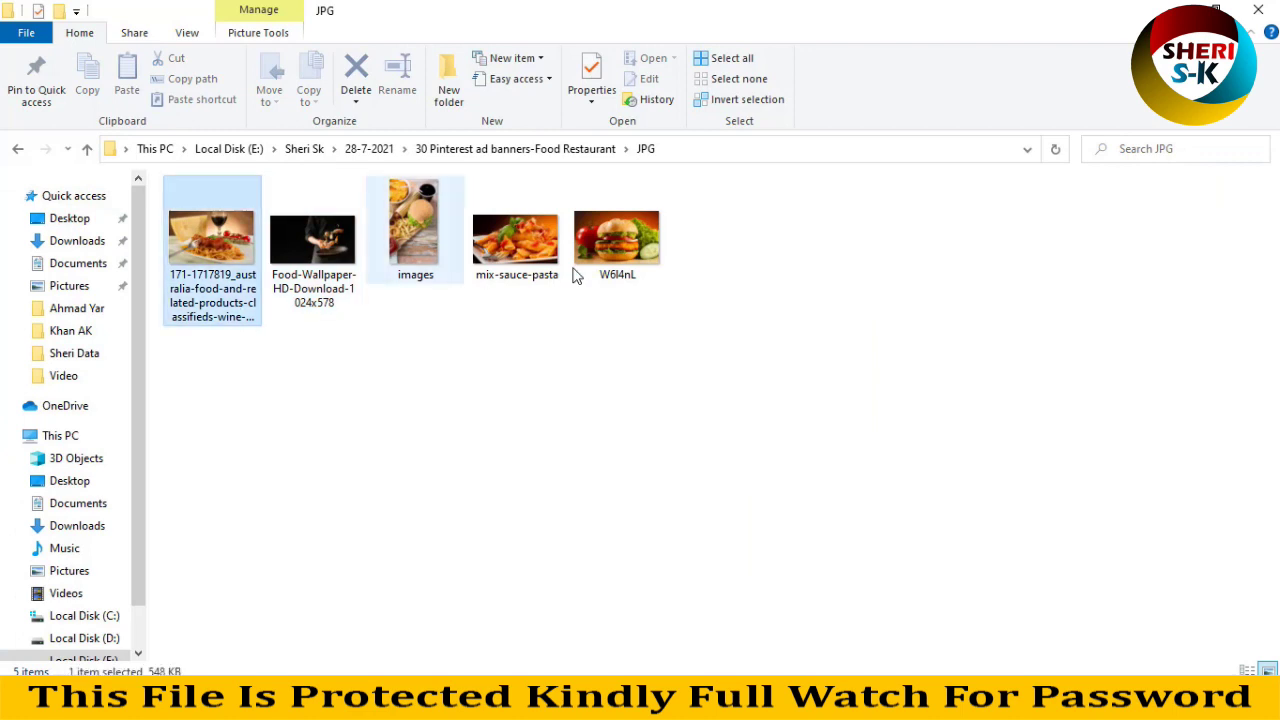
{"action": "left_click", "coordinate": [530, 243]}
{"action": "left_click_drag", "start_coordinate": [513, 237], "coordinate": [730, 117]}
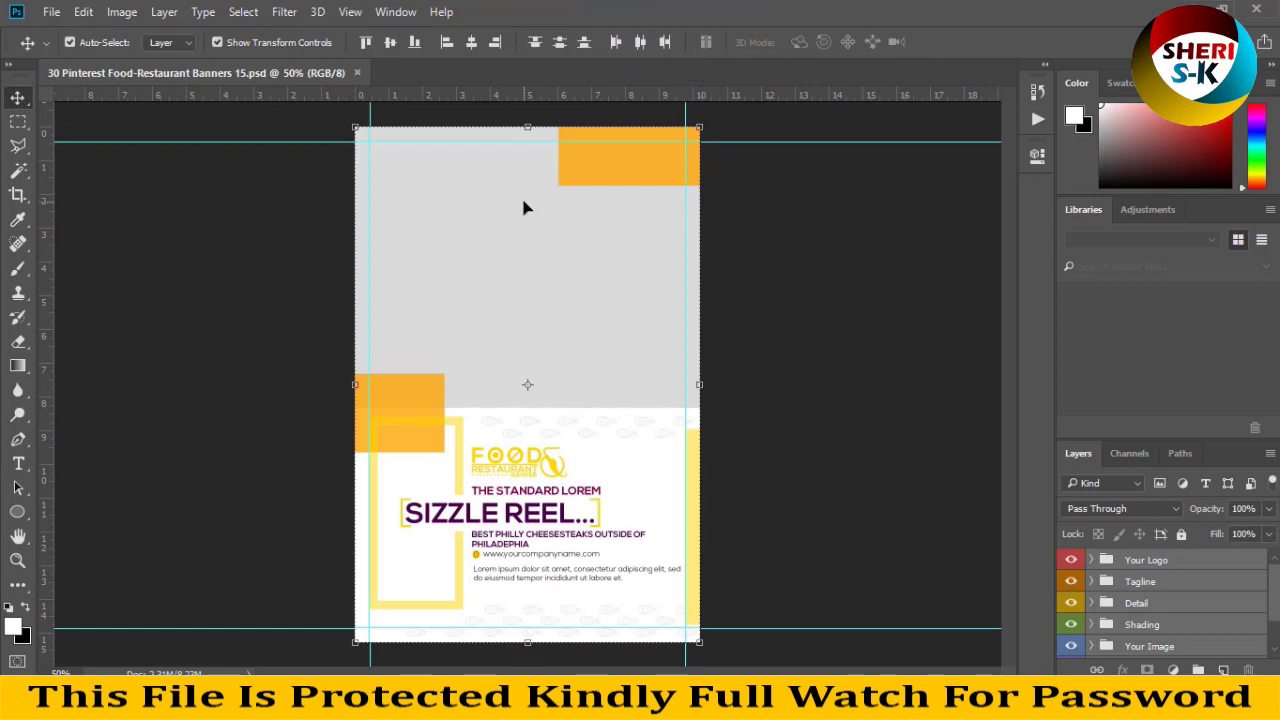
Cancel the pending placement and target the Your Image 1(Replace) layer in the Your Image group
{"action": "key", "text": "Escape"}
{"action": "scroll", "coordinate": [1155, 585], "scroll_direction": "down", "scroll_amount": 2}
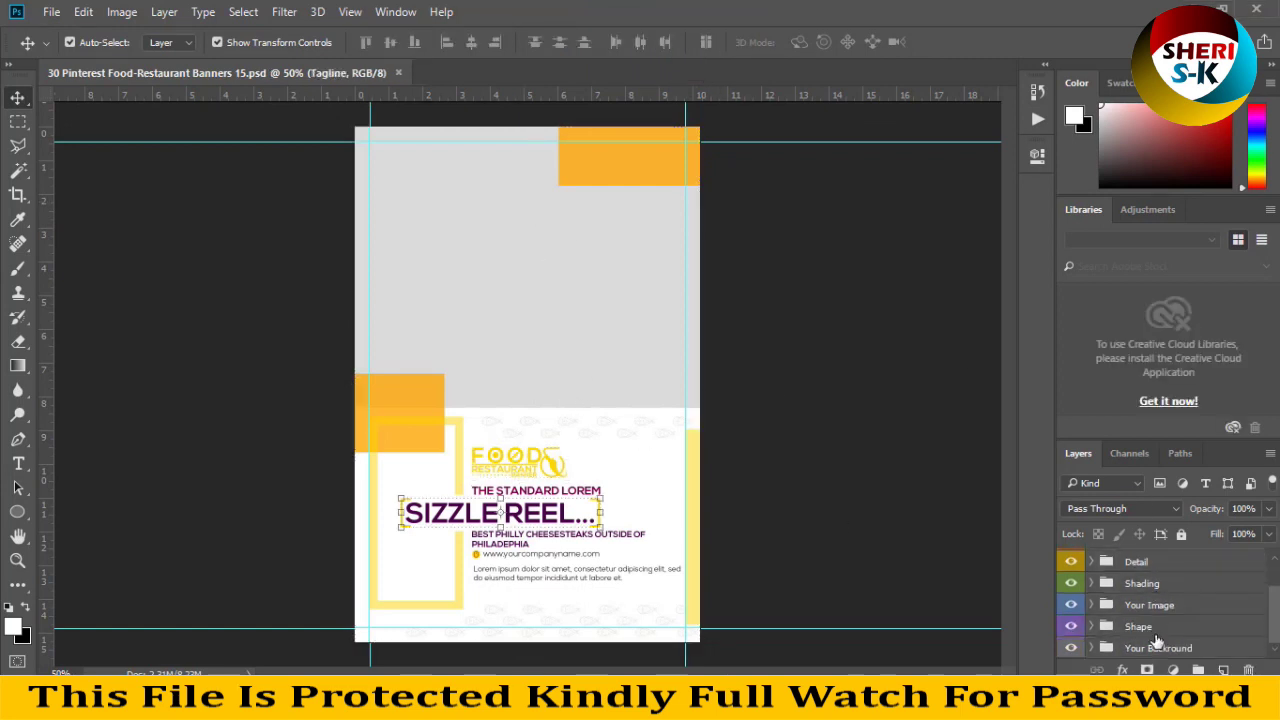
{"action": "left_click", "coordinate": [1104, 610]}
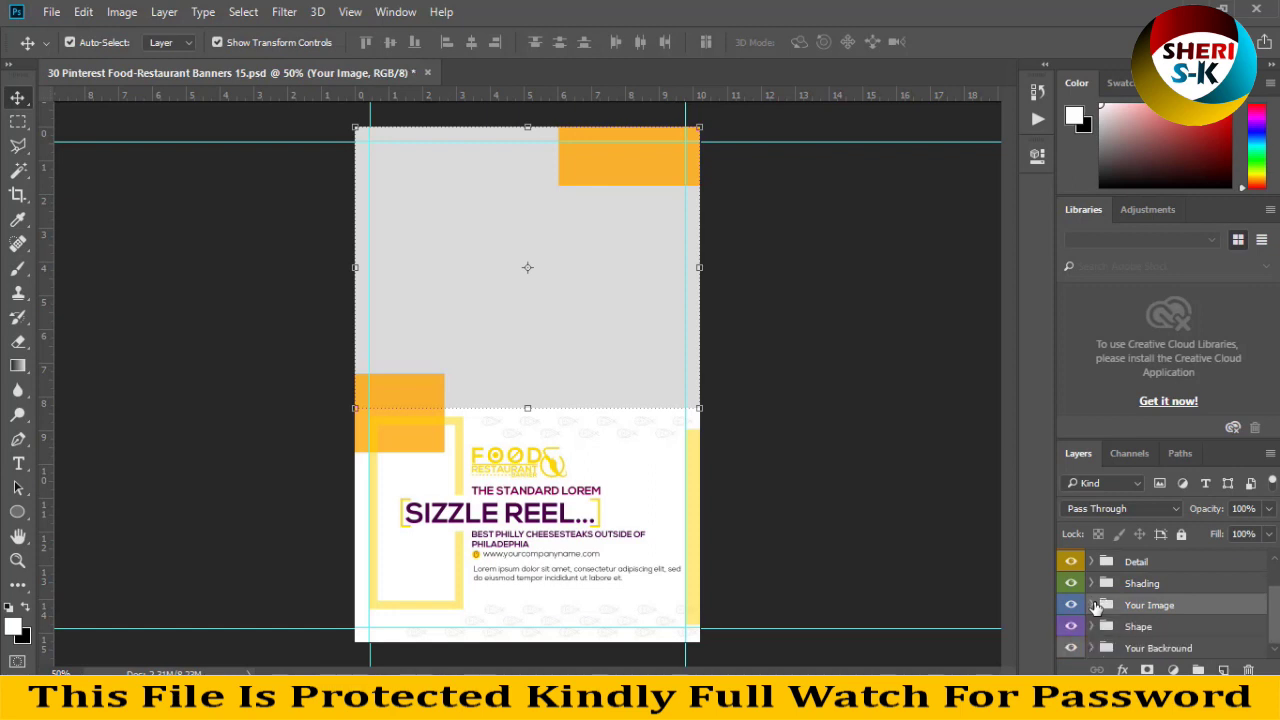
{"action": "left_click", "coordinate": [1092, 605]}
{"action": "left_click", "coordinate": [1115, 636]}
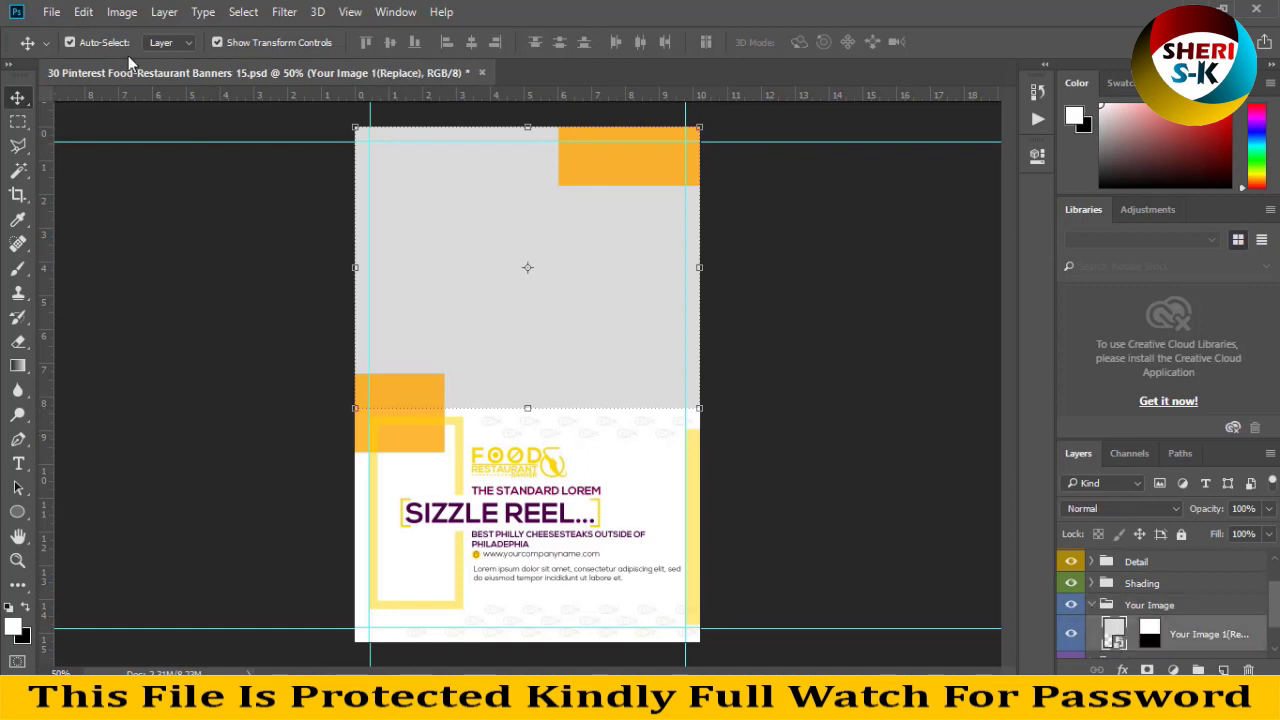
Open mix-sauce-pasta.jpg as its own document, copy it onto the banner, then close it
{"action": "key", "text": "alt+Tab"}
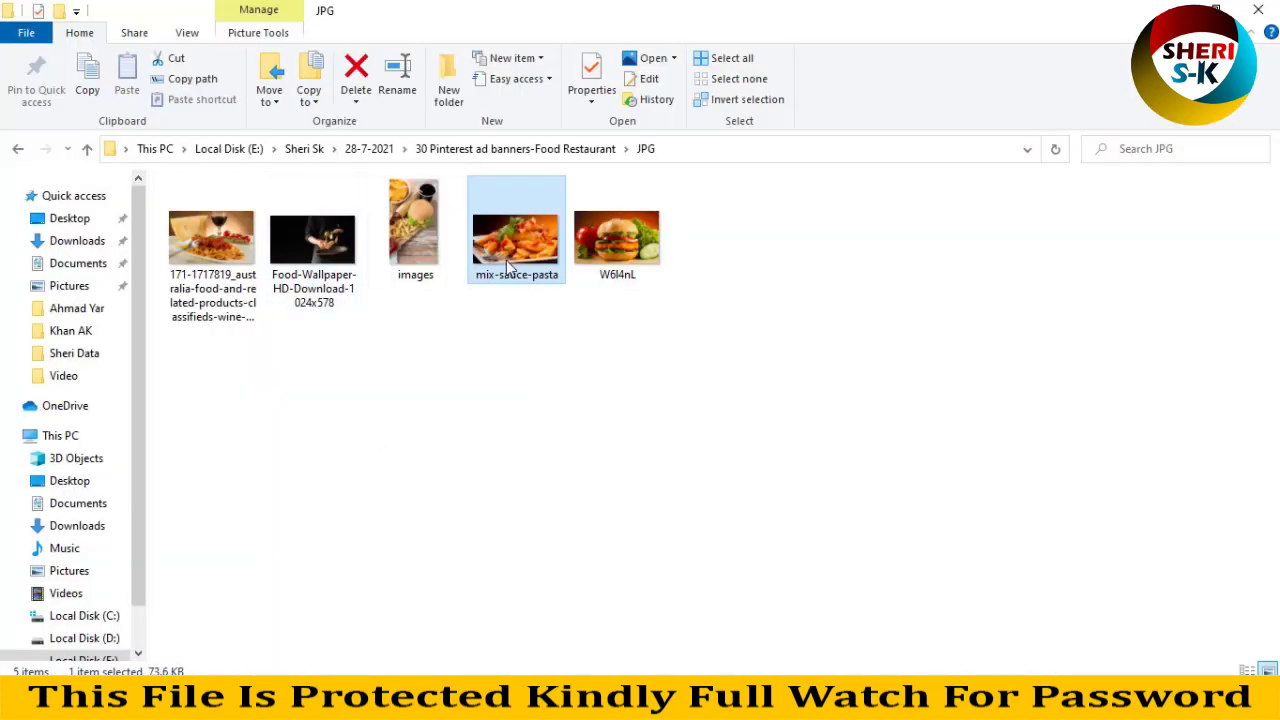
{"action": "left_click_drag", "start_coordinate": [531, 266], "coordinate": [380, 275]}
{"action": "left_click_drag", "start_coordinate": [1125, 216], "coordinate": [624, 221]}
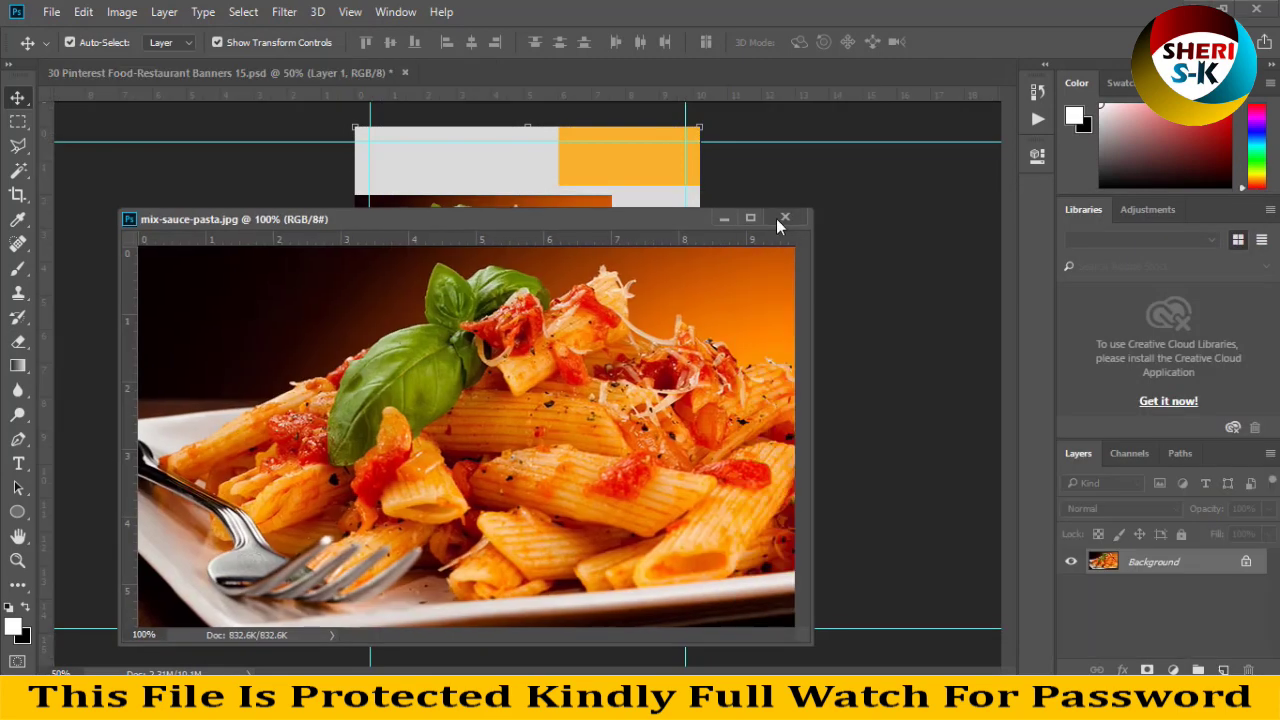
{"action": "left_click", "coordinate": [788, 218]}
Move the pasta photo over the top placeholder, enlarge it, and shift it left
{"action": "left_click_drag", "start_coordinate": [540, 237], "coordinate": [606, 171]}
{"action": "left_click_drag", "start_coordinate": [669, 316], "coordinate": [845, 386]}
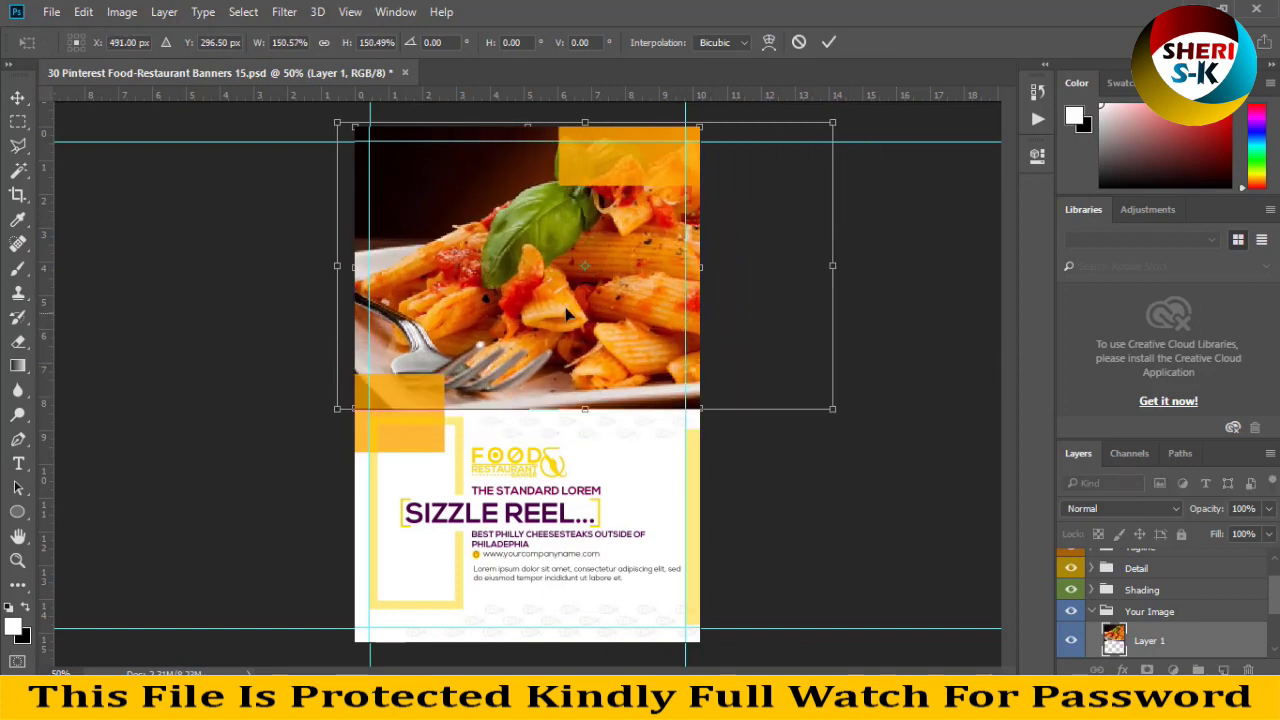
{"action": "left_click_drag", "start_coordinate": [567, 313], "coordinate": [456, 313]}
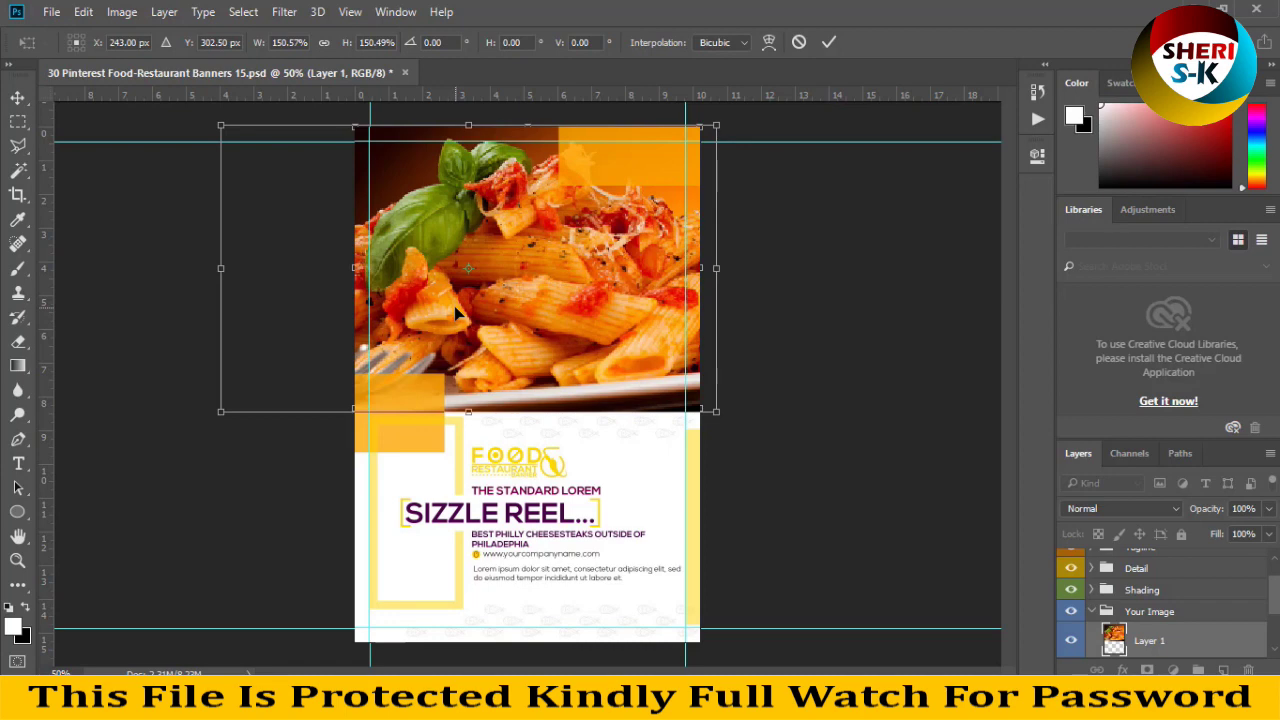
{"action": "key", "text": "Return"}
Clip the pasta photo into the image placeholder, nudge it into place, and close Banners 15
{"action": "scroll", "coordinate": [1203, 628], "scroll_direction": "down", "scroll_amount": 2}
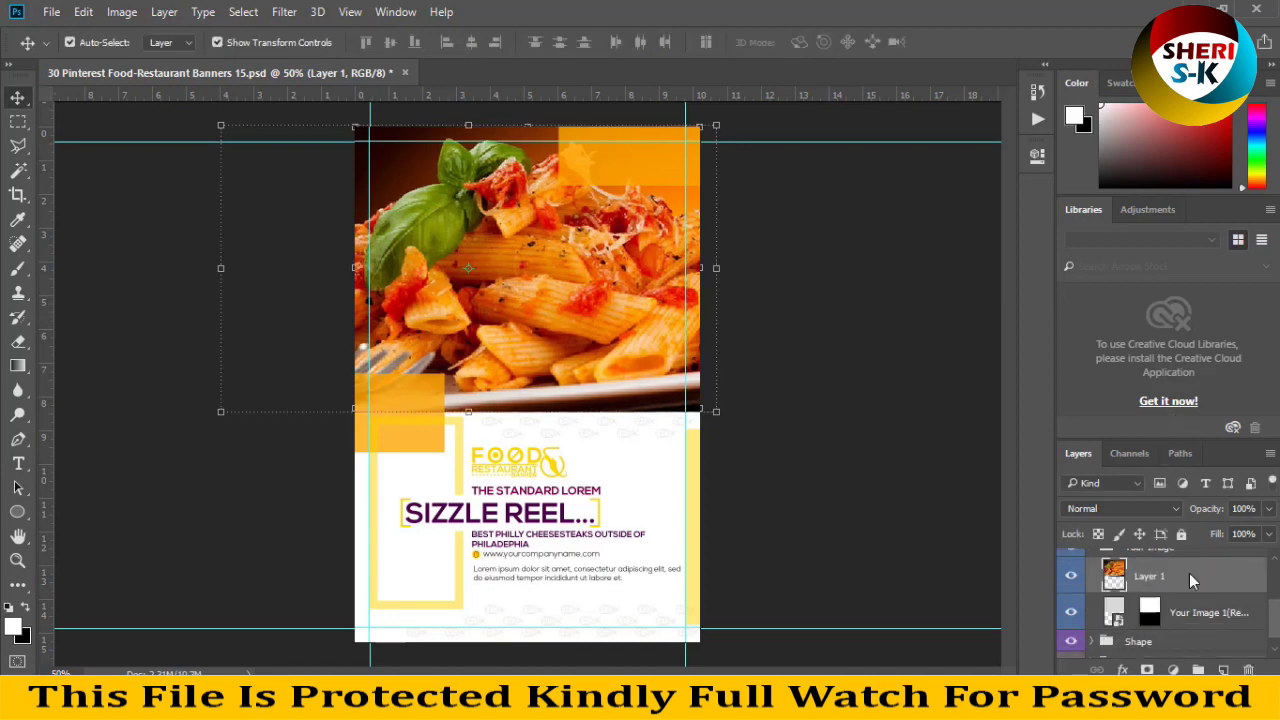
{"action": "right_click", "coordinate": [1200, 585]}
{"action": "left_click", "coordinate": [885, 331]}
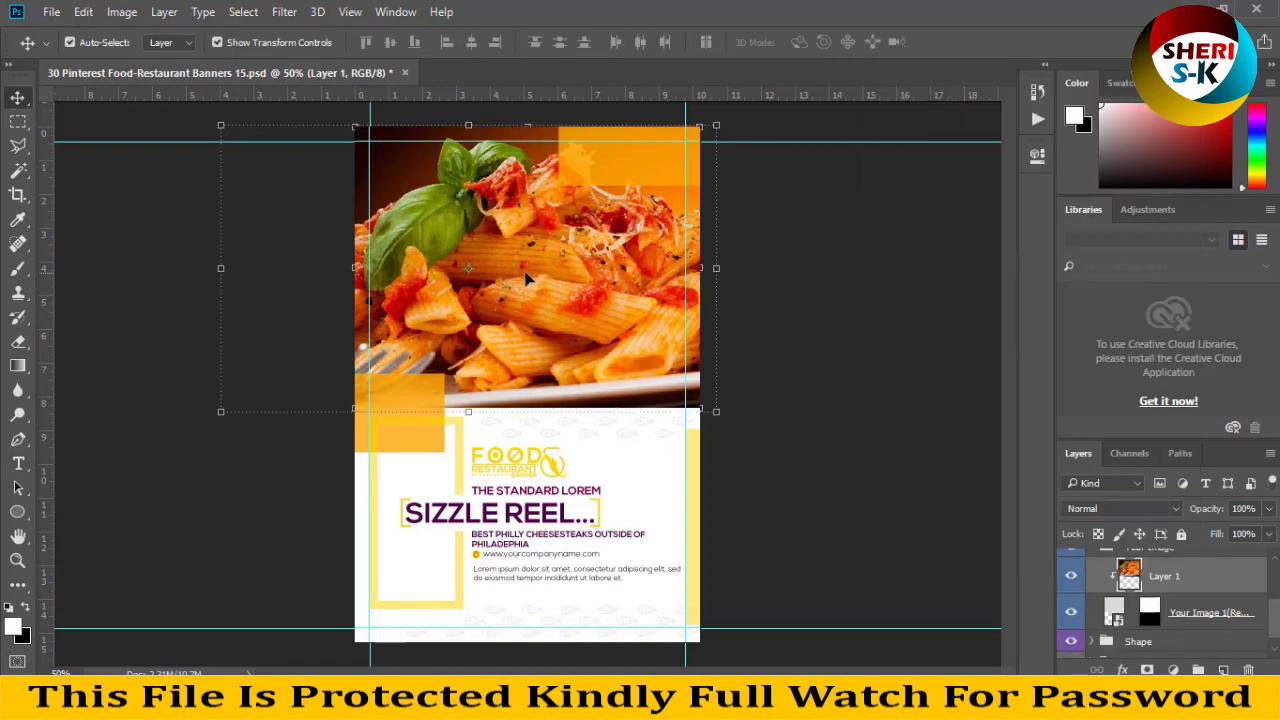
{"action": "left_click_drag", "start_coordinate": [526, 280], "coordinate": [567, 273]}
{"action": "left_click", "coordinate": [844, 153]}
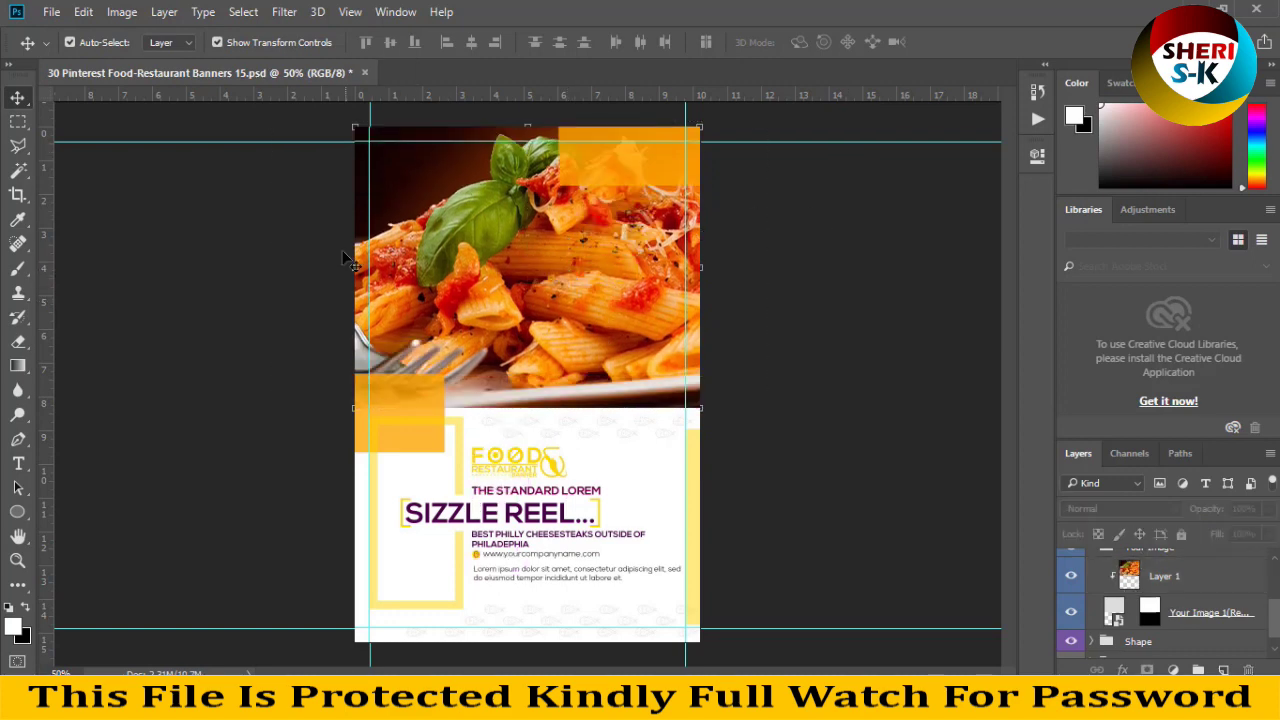
{"action": "left_click", "coordinate": [364, 73]}
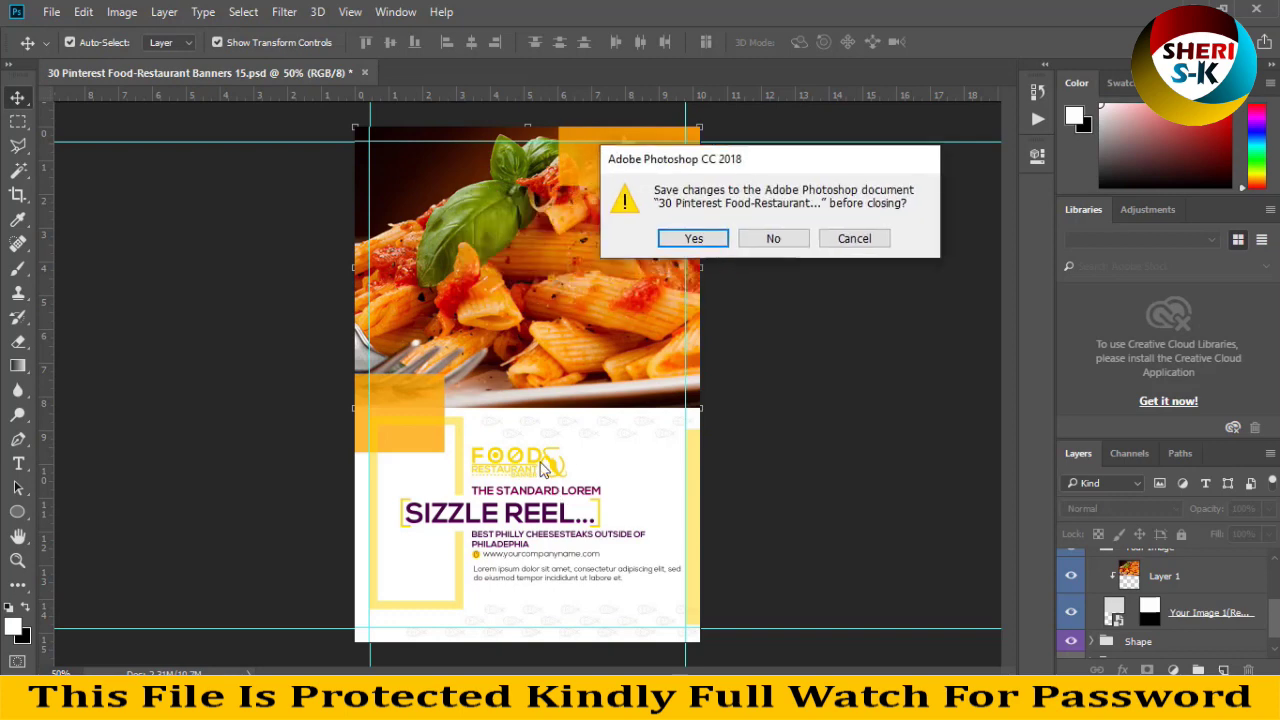
Close Banners 15 without saving and go back to the '30 Pinterest ad banners-Food Restaurant' folder
{"action": "left_click", "coordinate": [771, 238]}
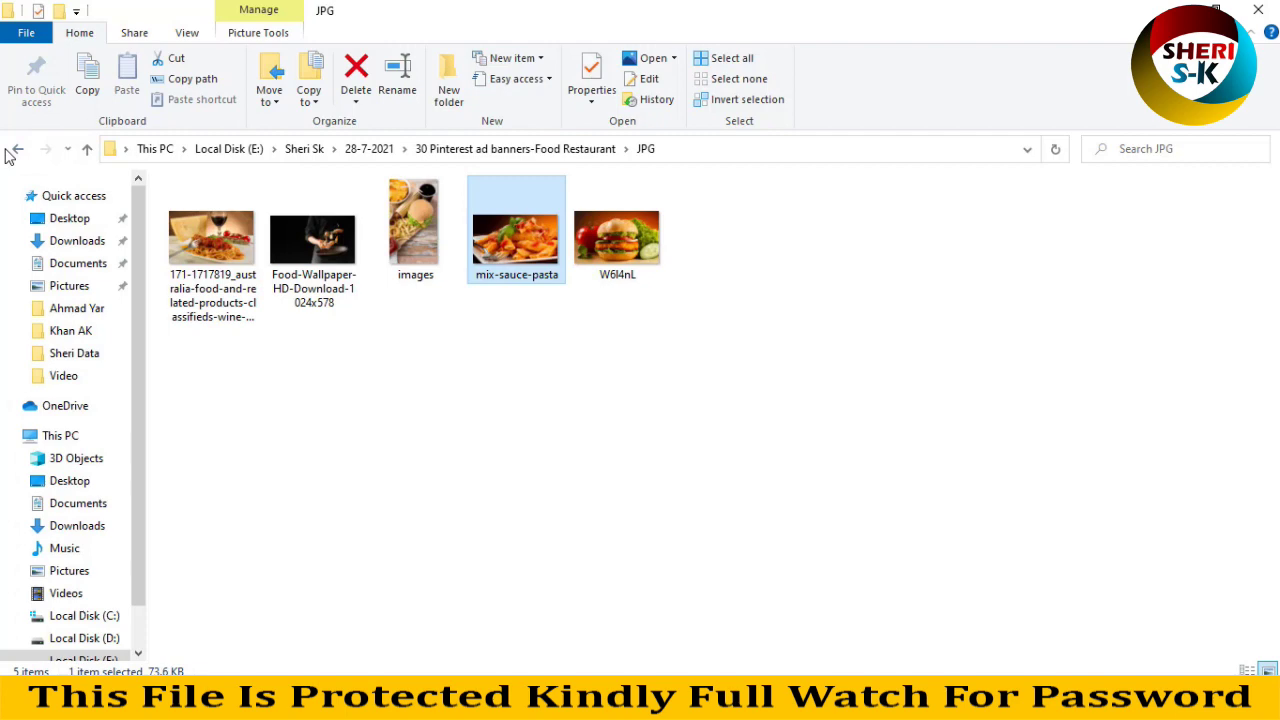
{"action": "left_click", "coordinate": [15, 149]}
{"action": "scroll", "coordinate": [590, 330], "scroll_direction": "down", "scroll_amount": 2}
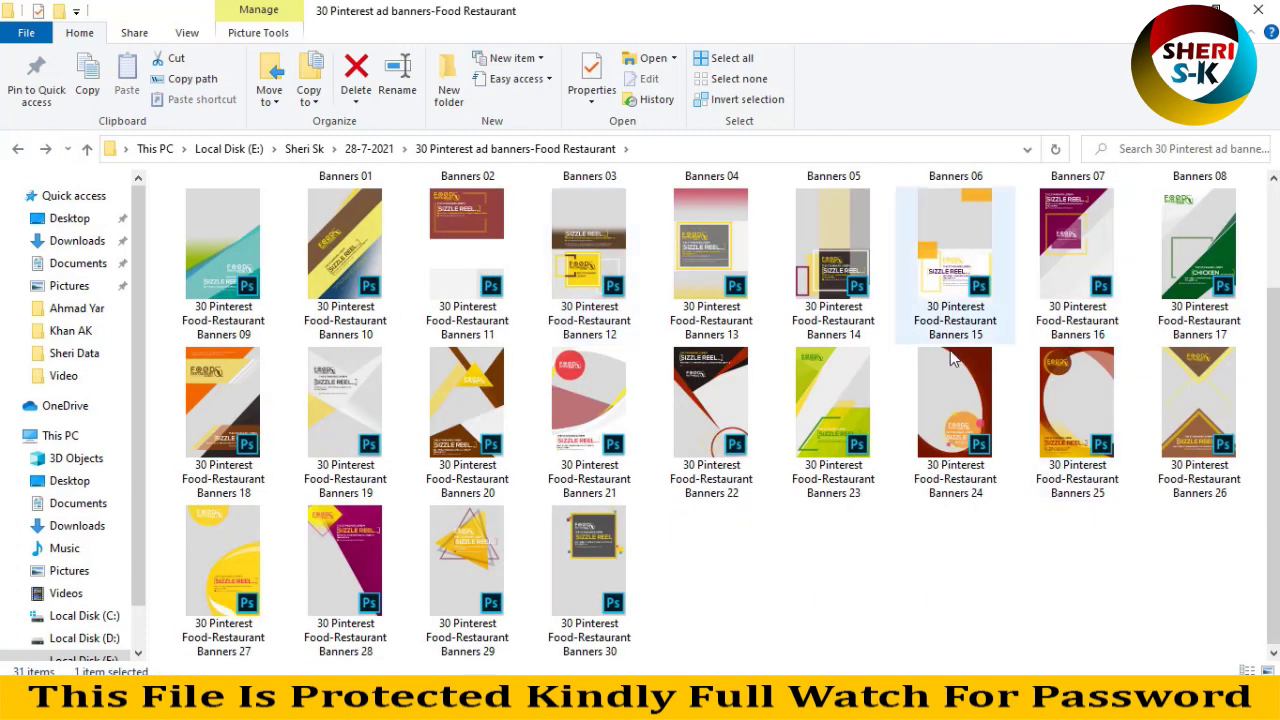
{"action": "scroll", "coordinate": [705, 405], "scroll_direction": "up", "scroll_amount": 2}
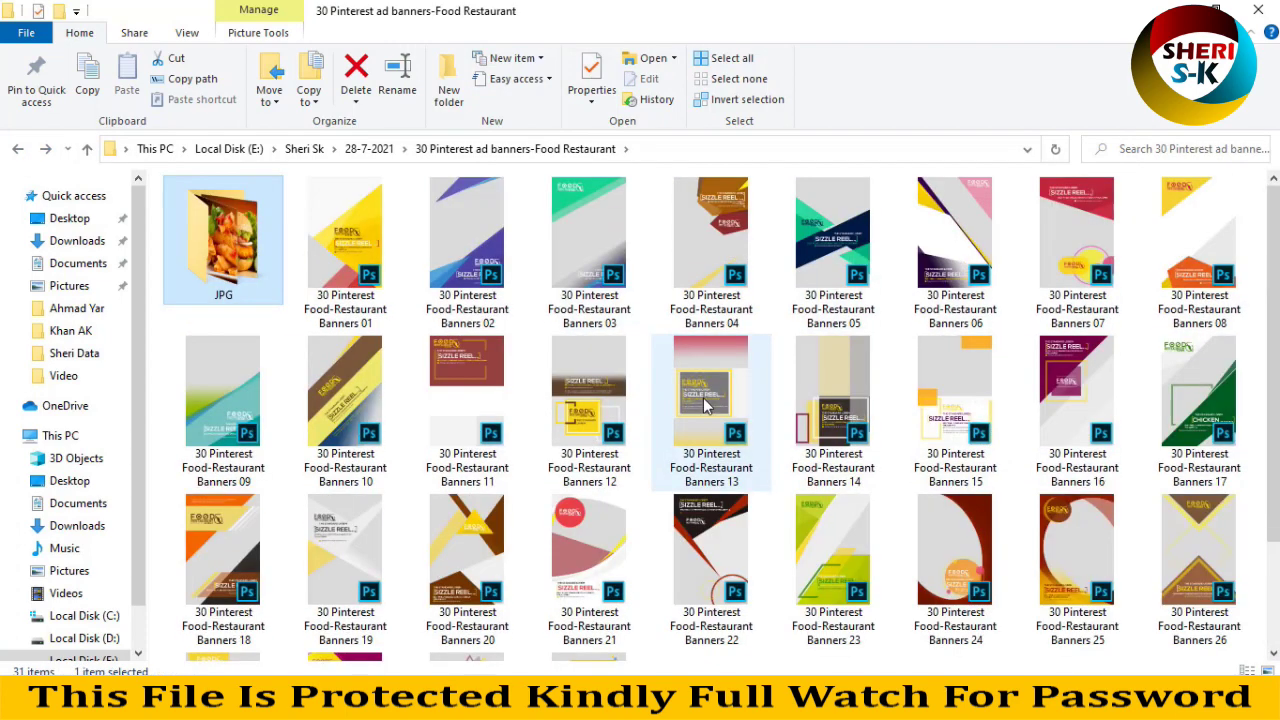